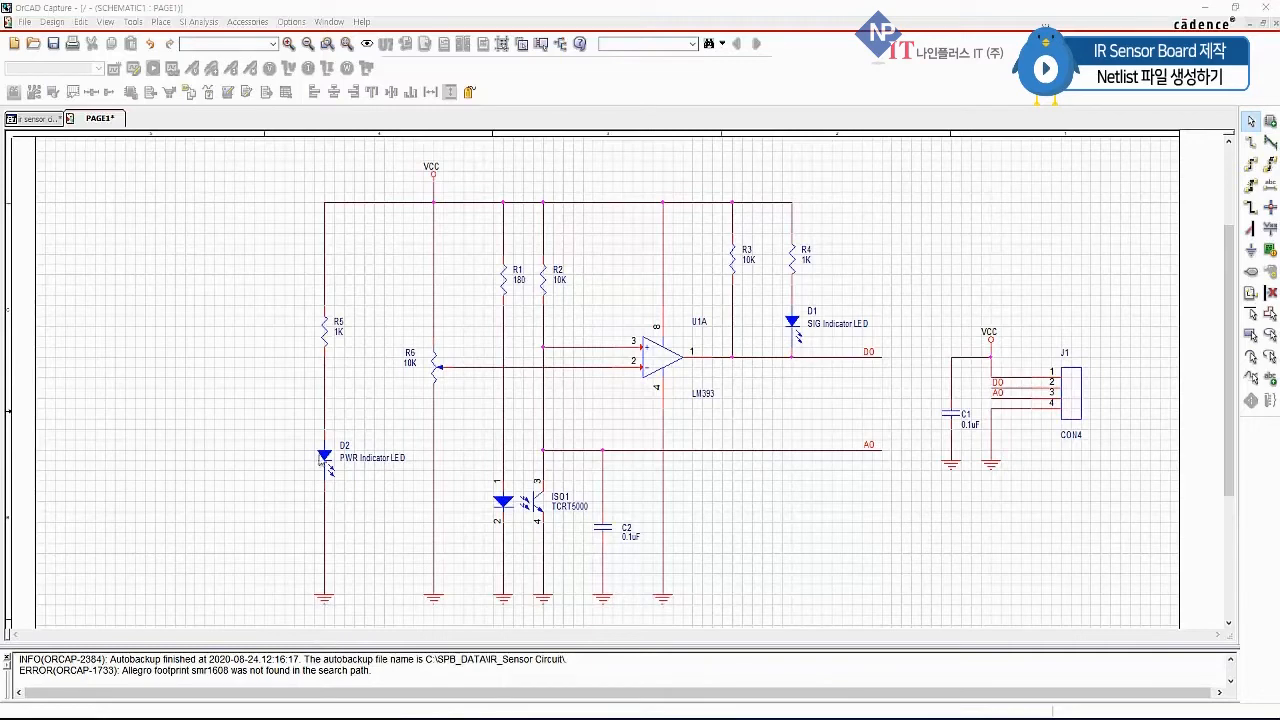
Step: Open the symbol of the PWR Indicator LED D2 for part editing
right_click(326, 458)
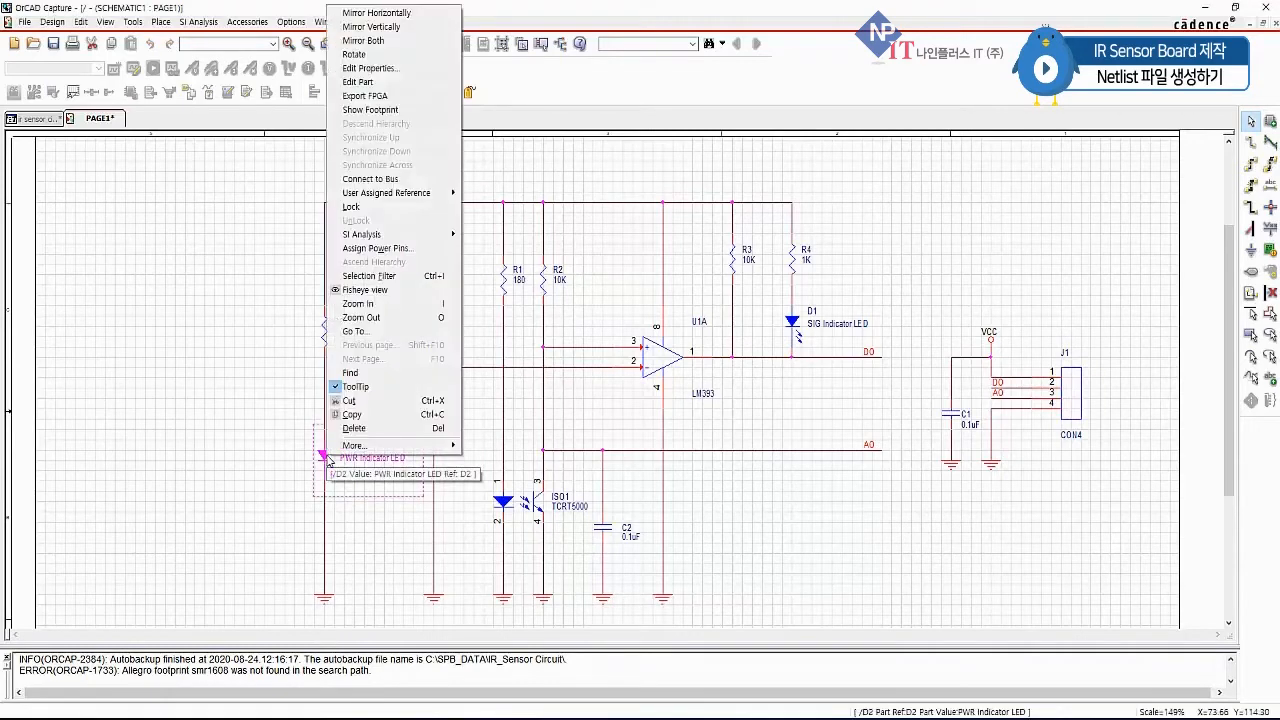
left_click(366, 81)
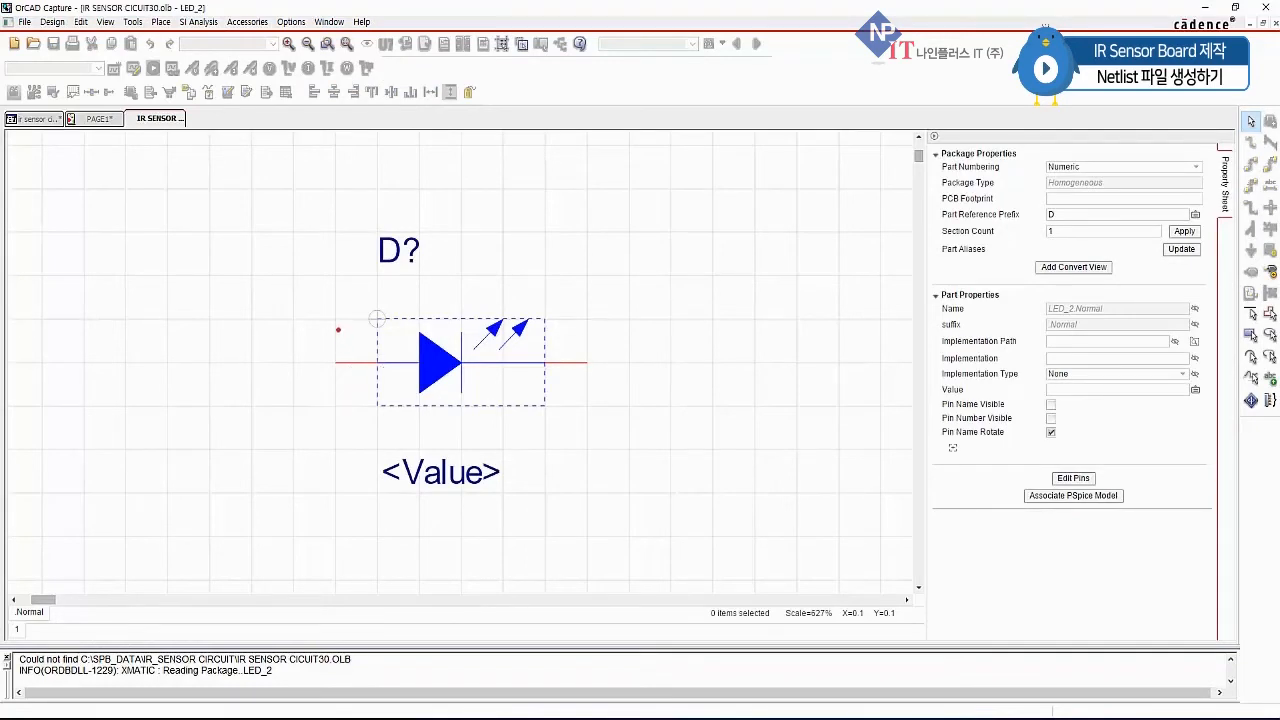
left_click_drag(340, 322, 349, 342)
left_click_drag(336, 335, 346, 334)
mouse_move(577, 322)
left_mouse_down()
mouse_move(571, 341)
mouse_move(591, 340)
left_mouse_up()
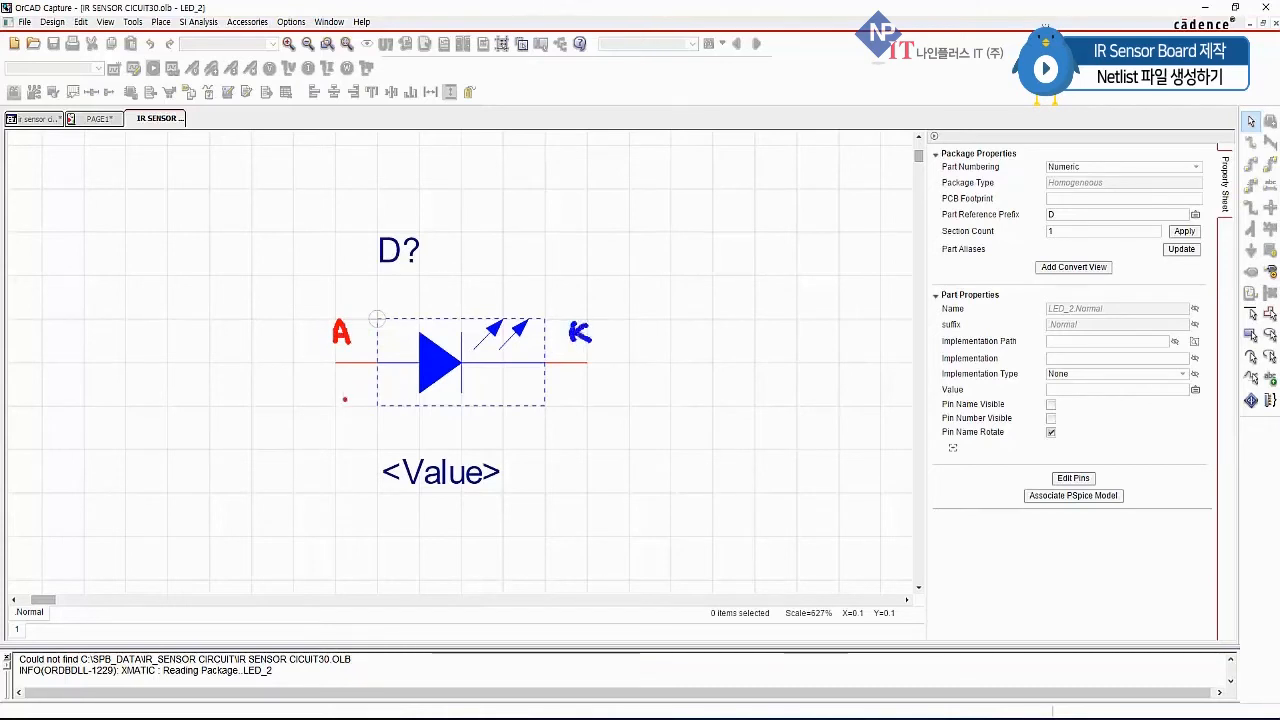
mouse_move(334, 380)
left_mouse_down()
mouse_move(333, 397)
mouse_move(354, 400)
left_mouse_up()
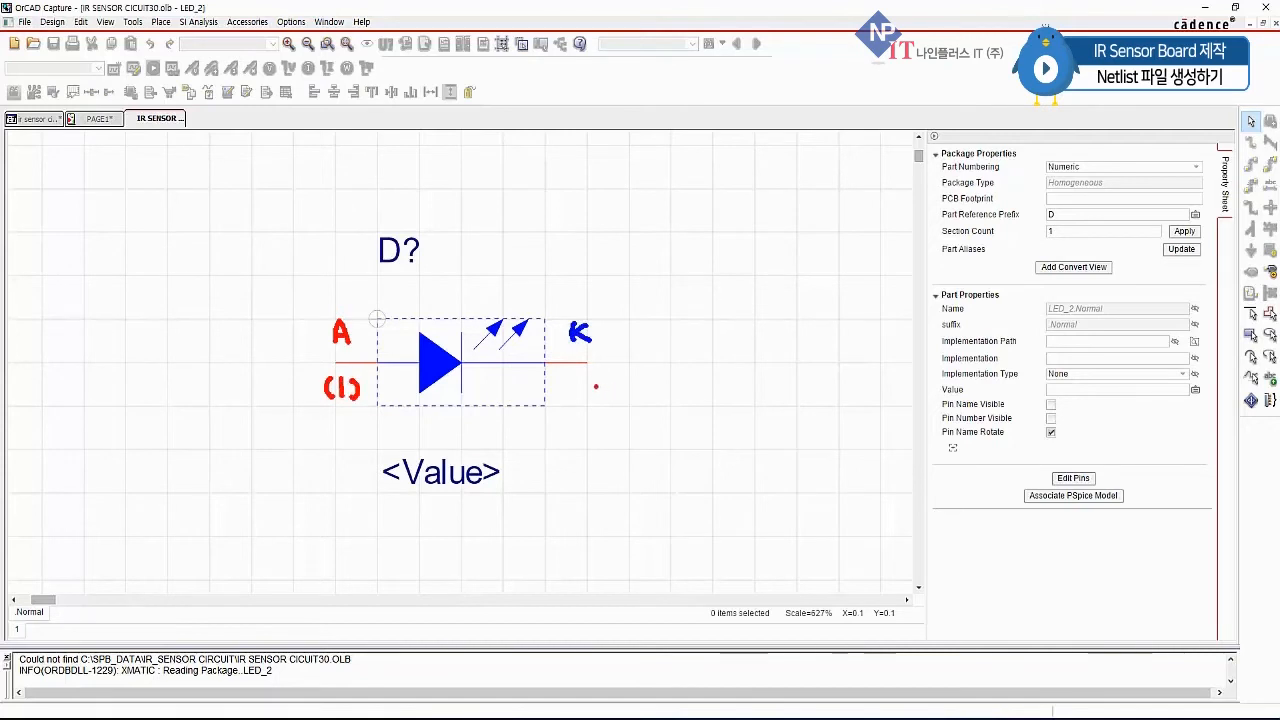
mouse_move(572, 375)
left_mouse_down()
mouse_move(568, 398)
mouse_move(595, 395)
left_mouse_up()
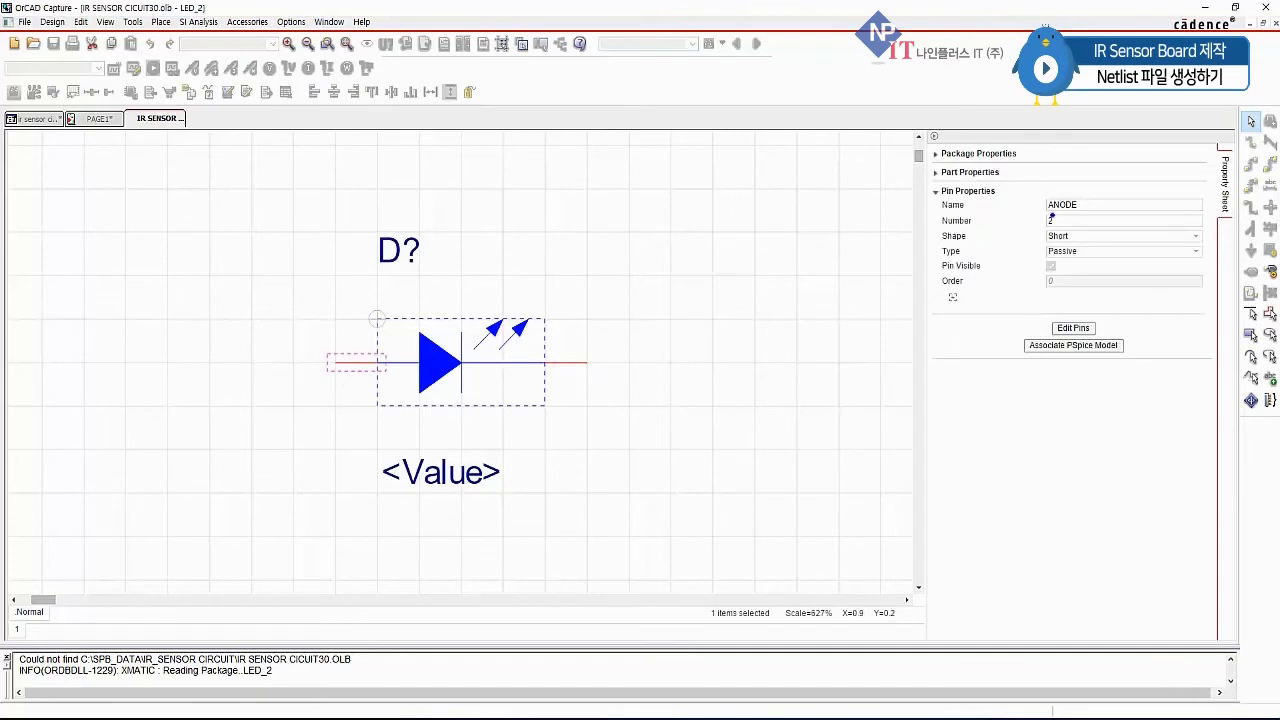
Step: Examine the name and number of the LED symbol's anode and cathode pins
left_click_drag(1050, 212, 1072, 210)
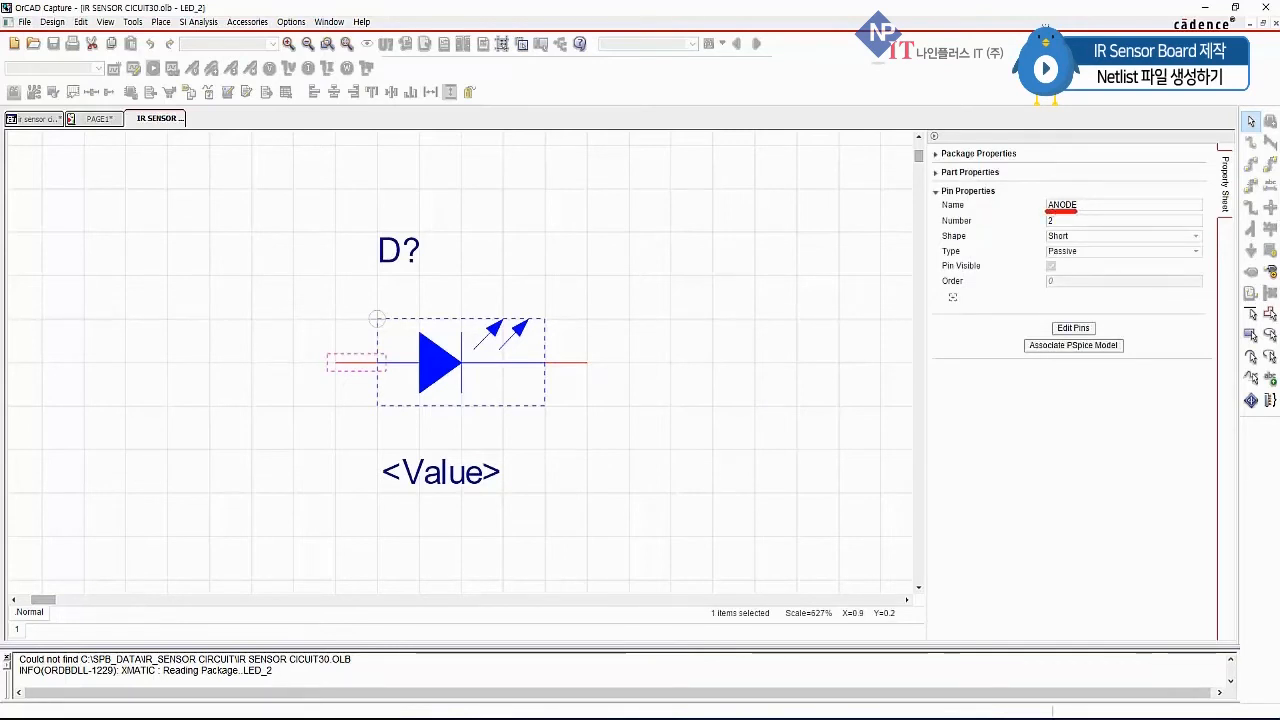
left_click_drag(1058, 228, 1067, 228)
key("Escape")
left_click(580, 364)
key("ctrl+2")
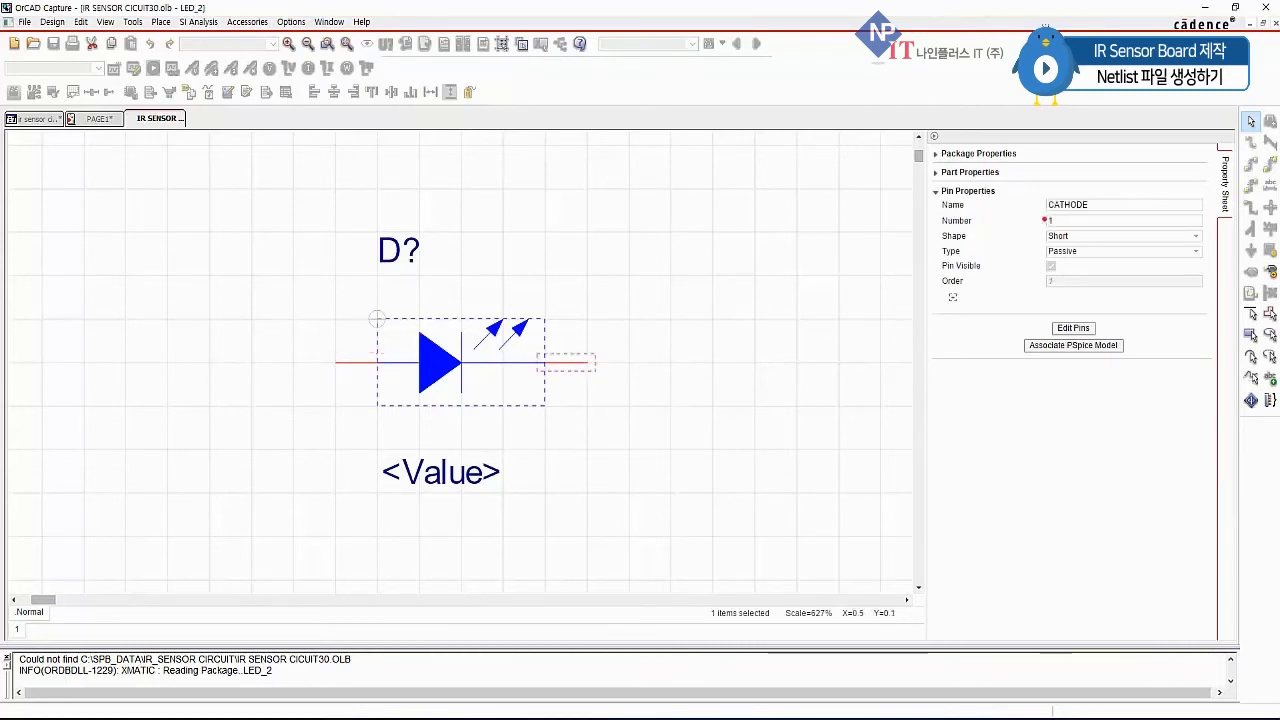
left_click_drag(1050, 214, 1090, 213)
left_click_drag(1048, 229, 1072, 229)
key("Escape")
left_click(755, 376)
Step: Set the LED symbol's anode pin number to 1 and its cathode pin number to 2
left_click(340, 362)
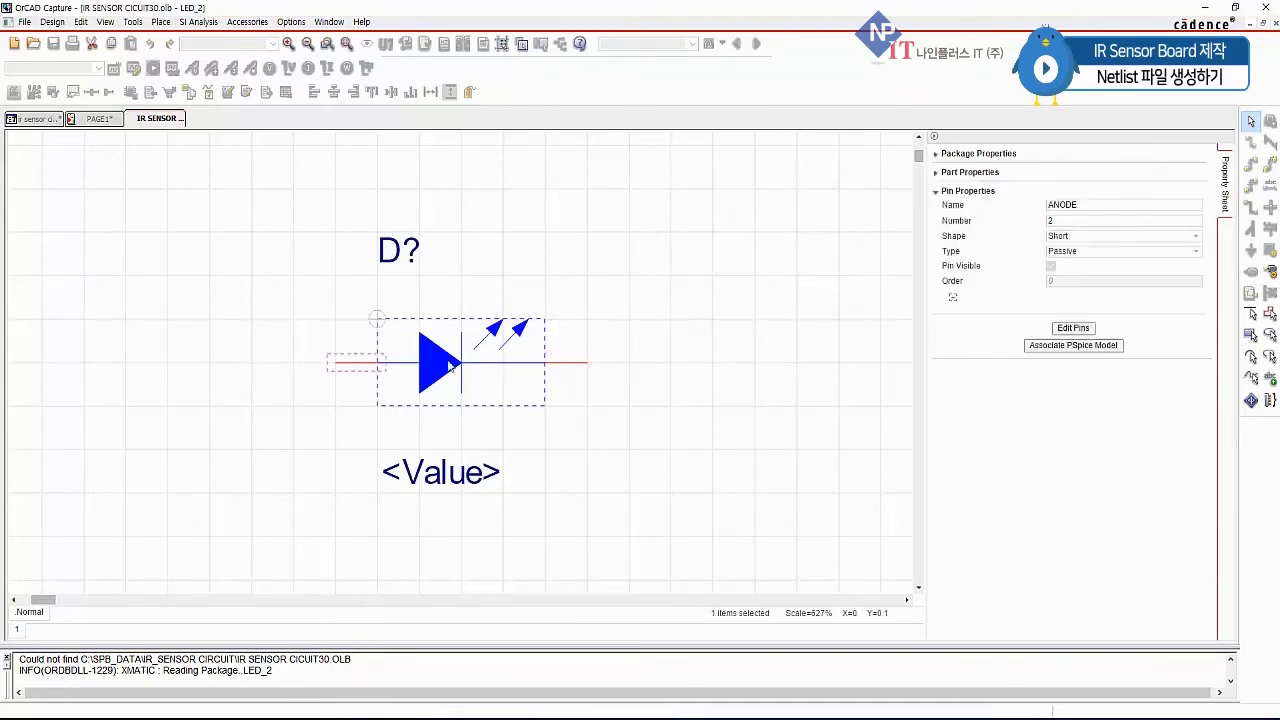
left_click(1063, 222)
type("1")
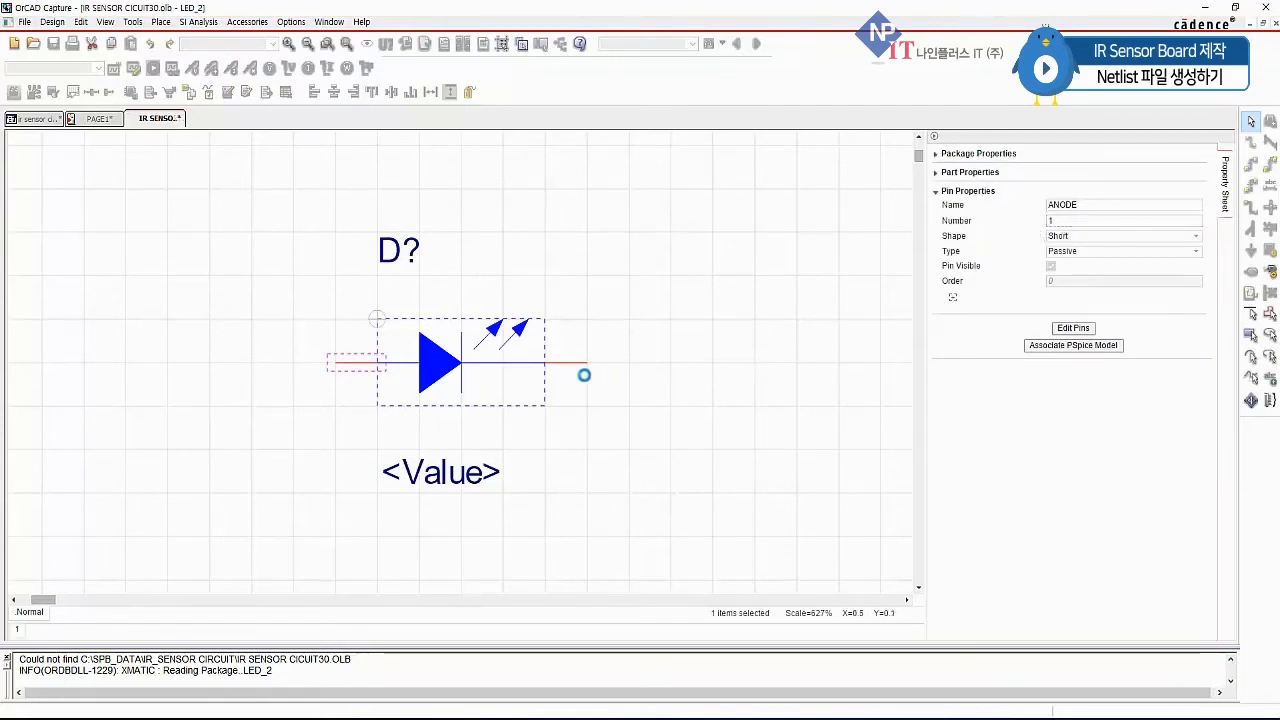
left_click(580, 366)
left_click(1062, 222)
type("2")
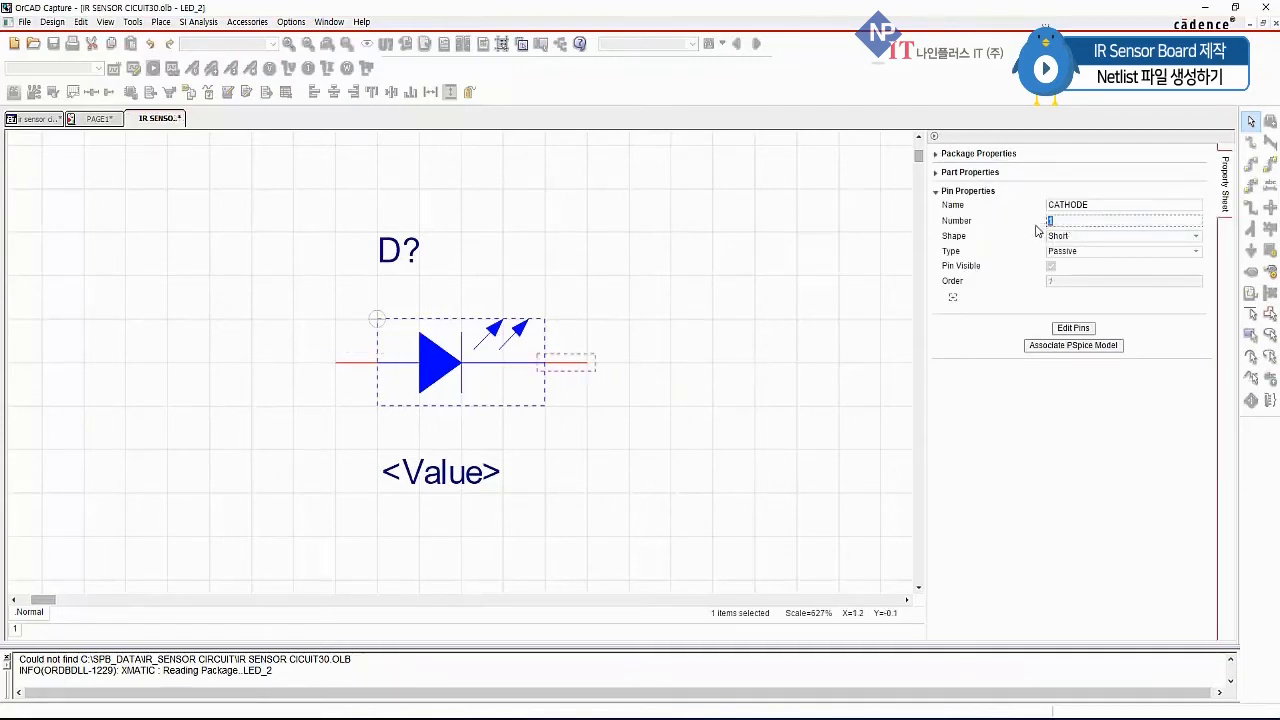
Step: Close the edited LED symbol, updating all part instances and agreeing to save the entire design
right_click(173, 120)
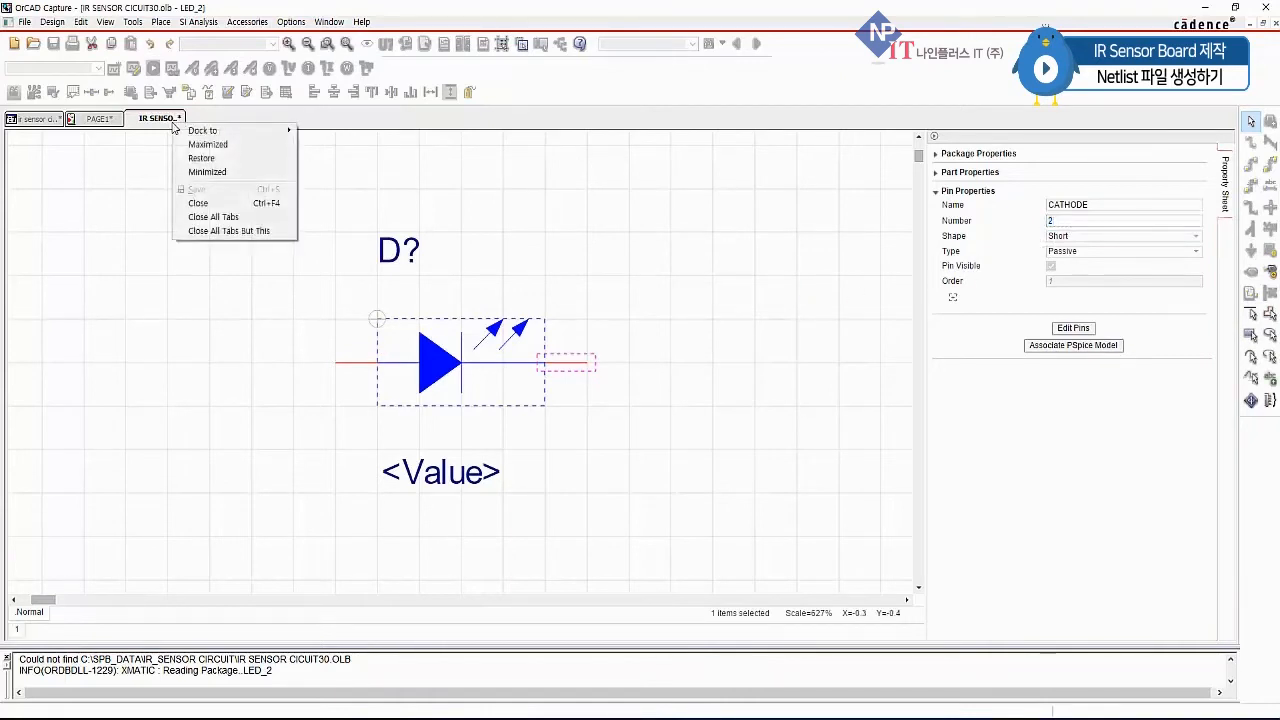
left_click(200, 203)
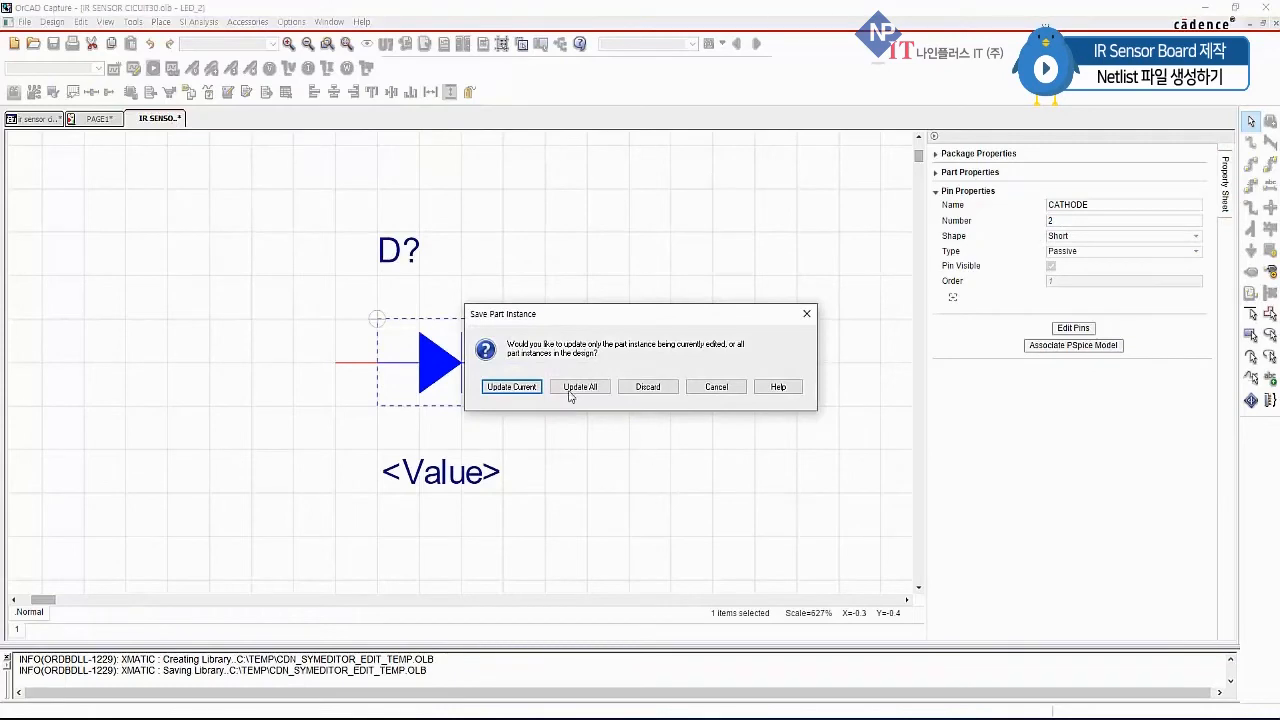
left_click(578, 389)
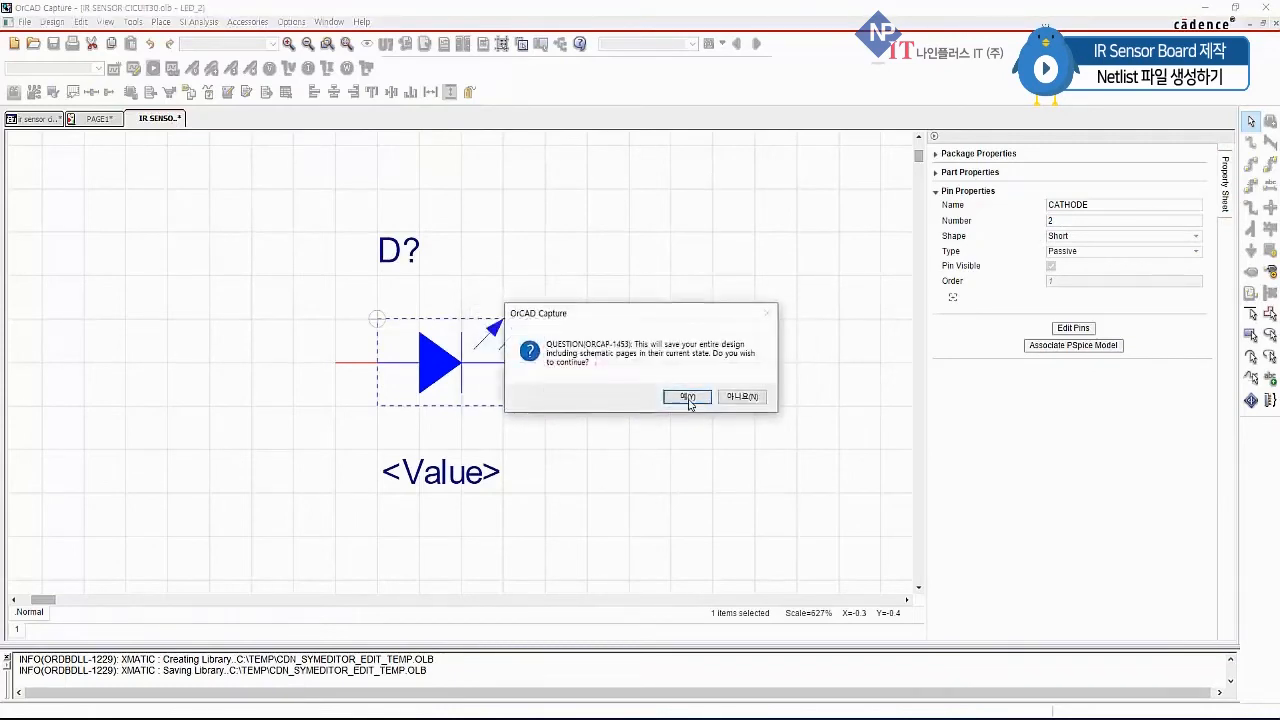
left_click(690, 399)
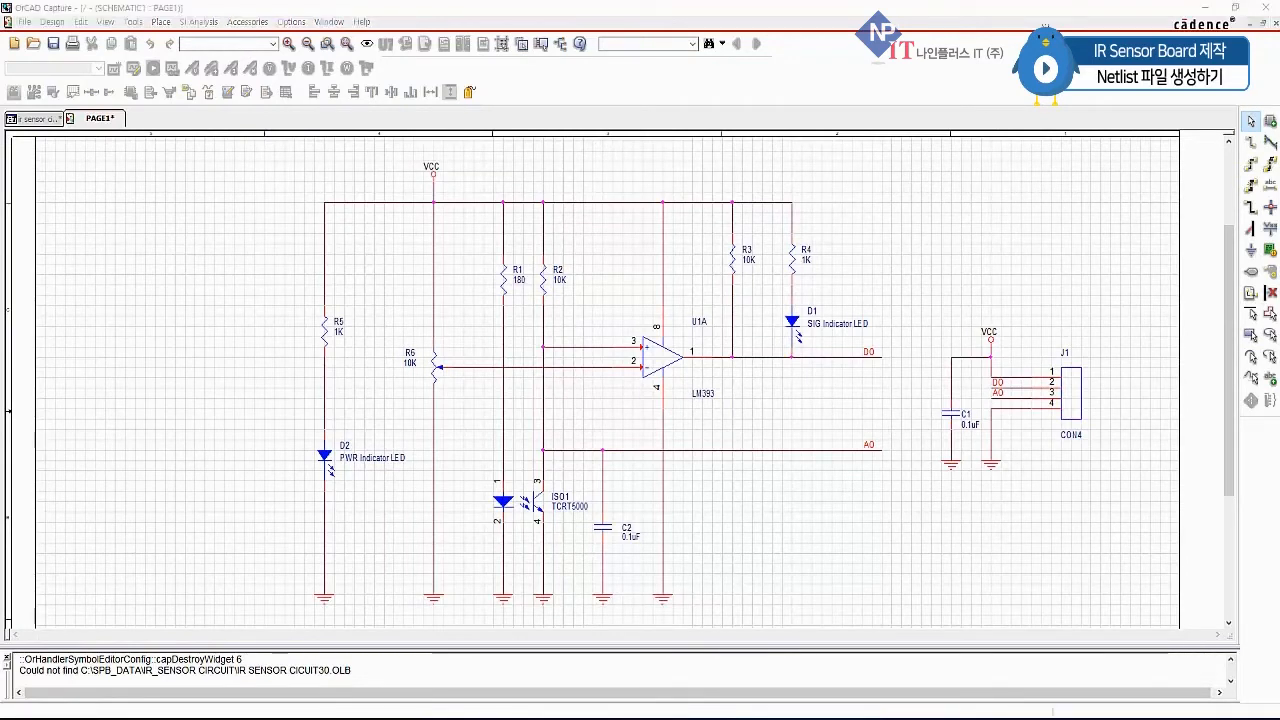
Step: Open the object properties of the whole ir sensor cicuit.dsn design for editing
left_click(44, 121)
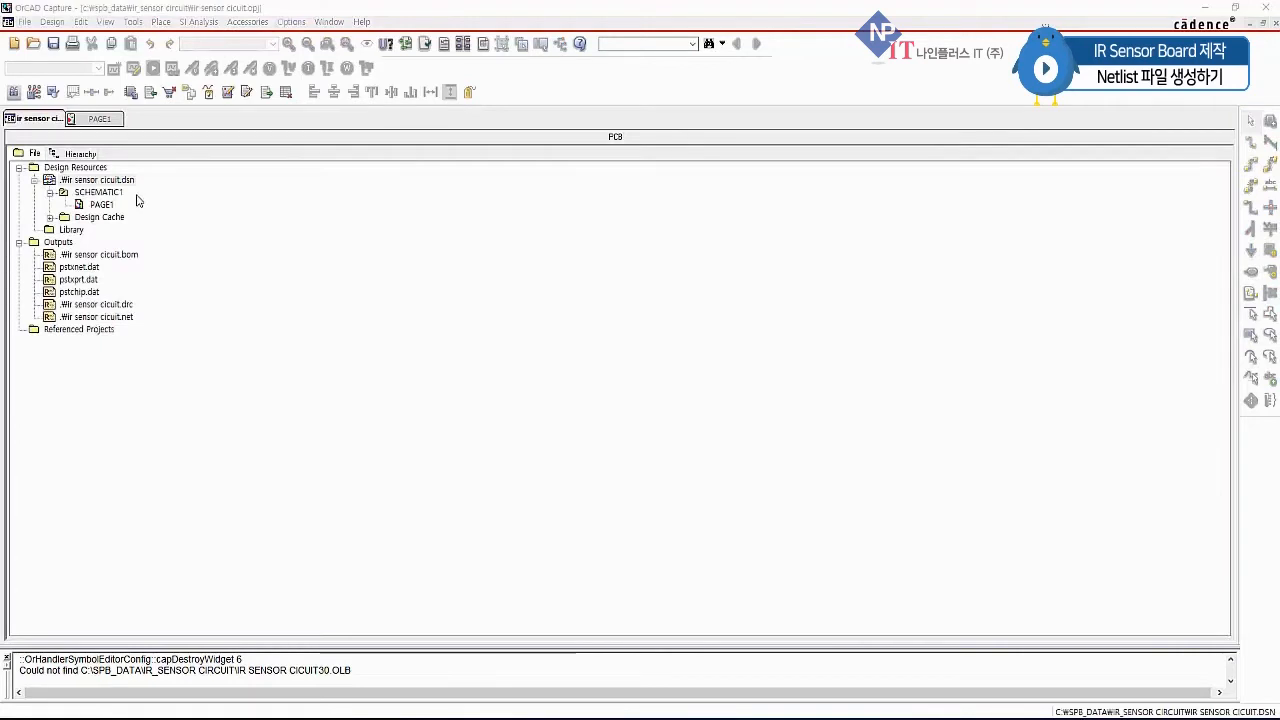
left_click(124, 184)
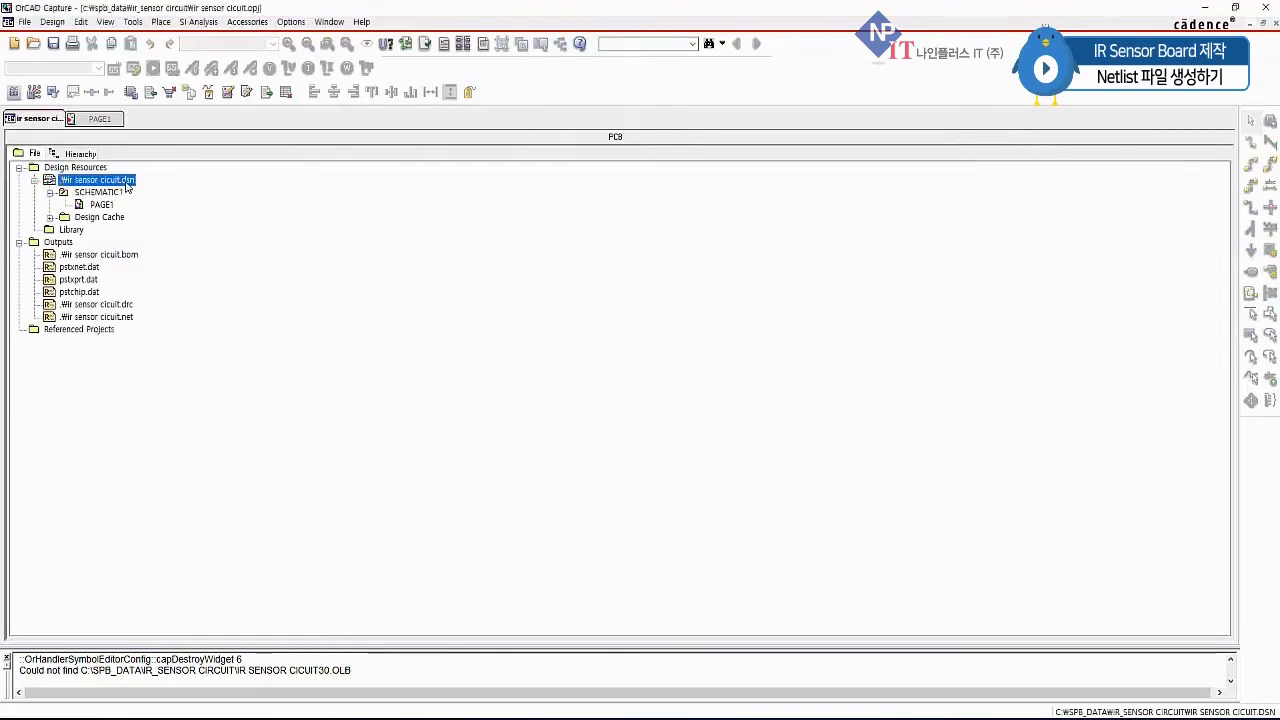
right_click(127, 186)
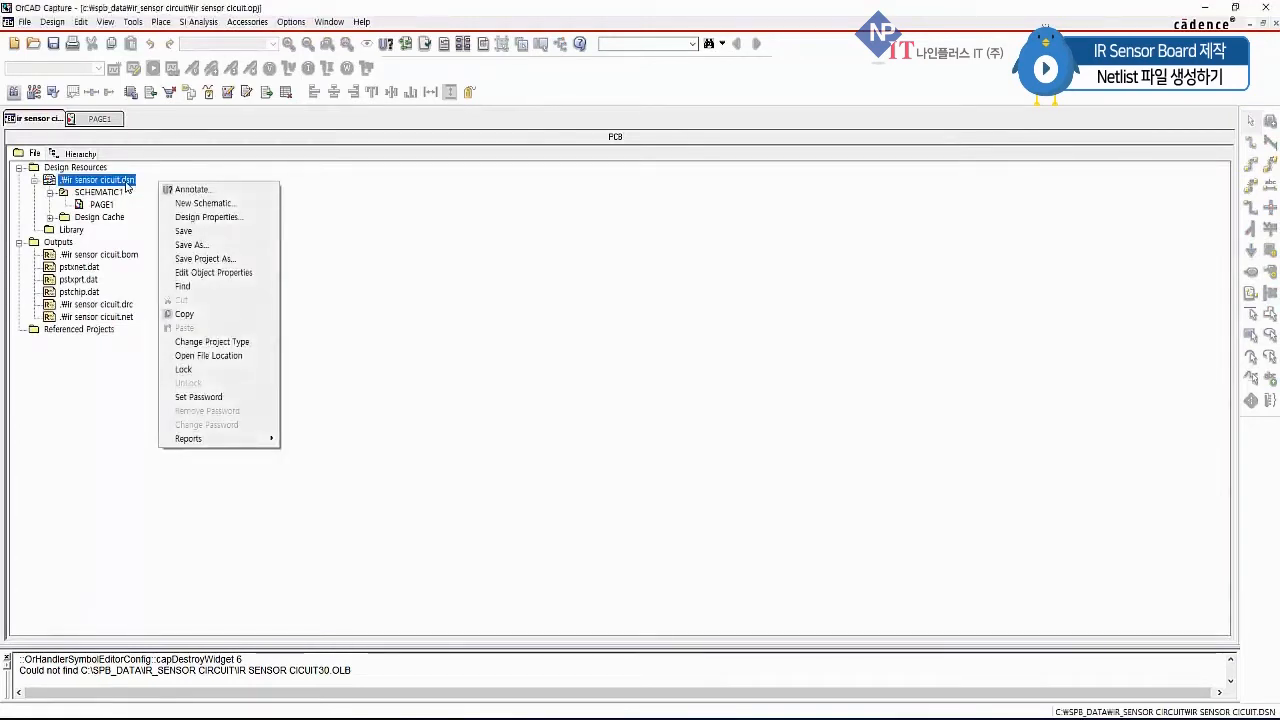
left_click(236, 276)
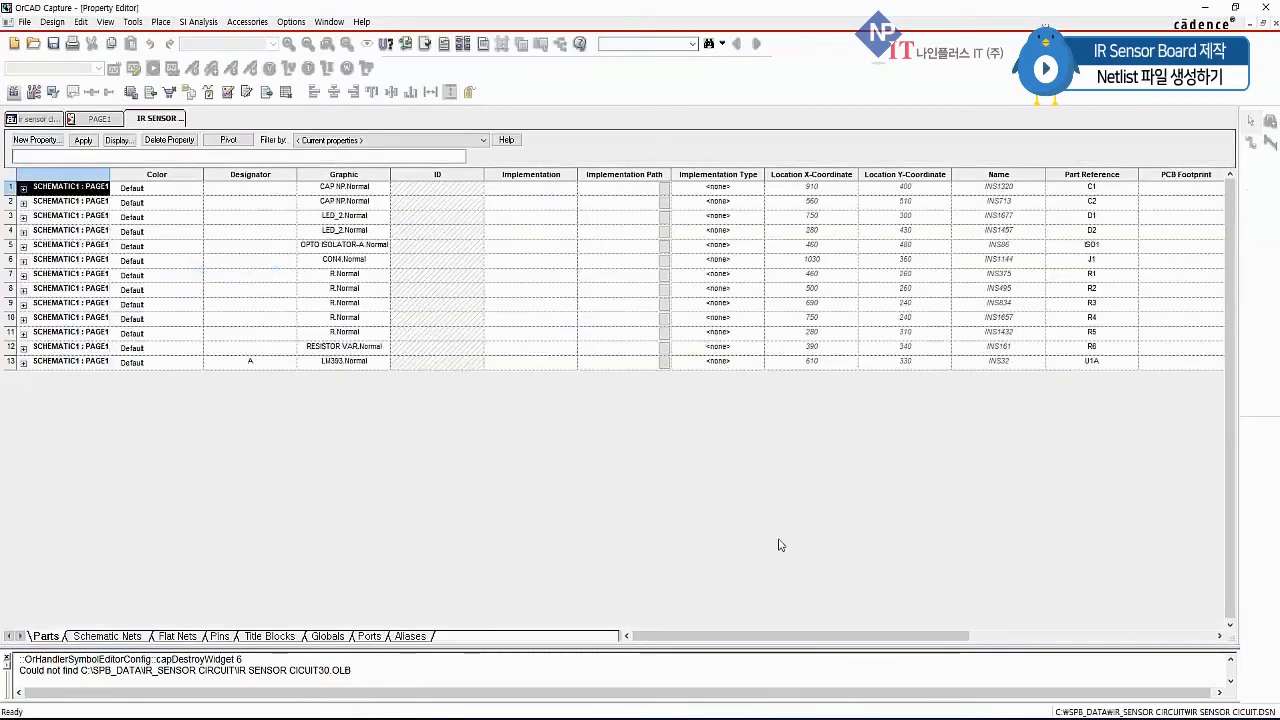
Step: Set the PCB Footprint of capacitors C1 and C2 to smc1608 in one edit
left_click_drag(729, 637, 875, 636)
left_click(734, 189)
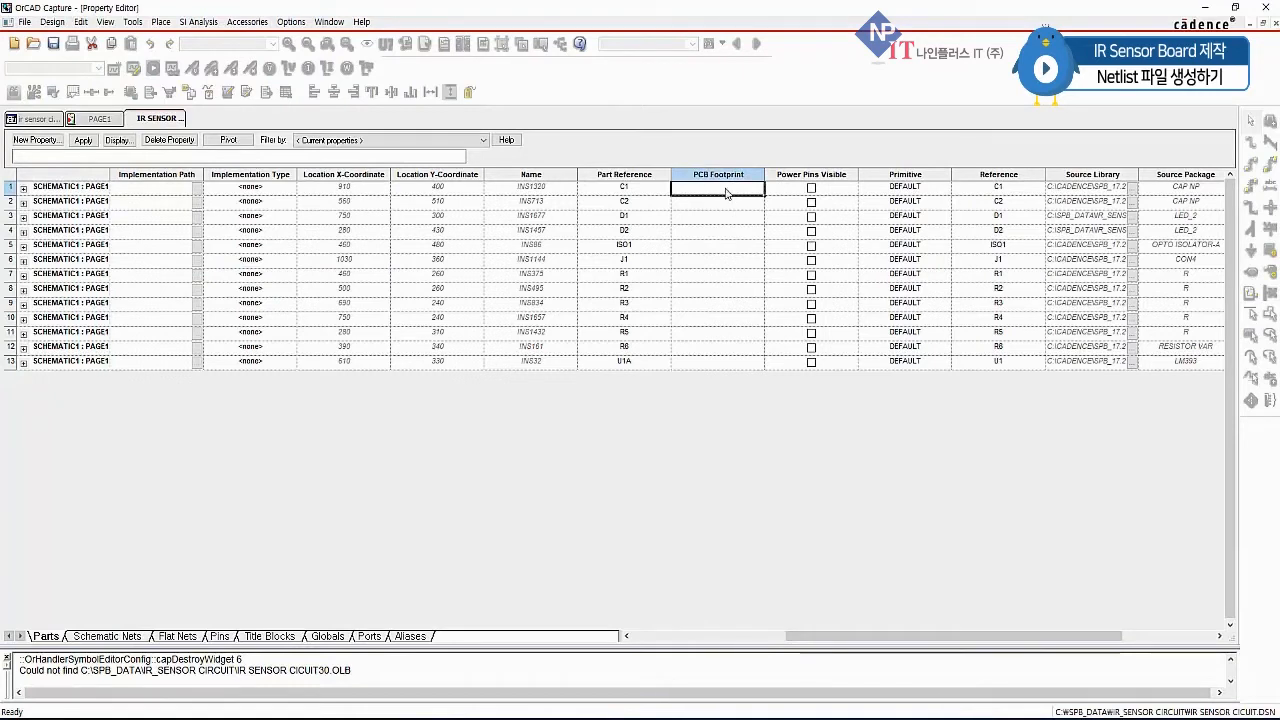
left_click_drag(730, 192, 729, 207)
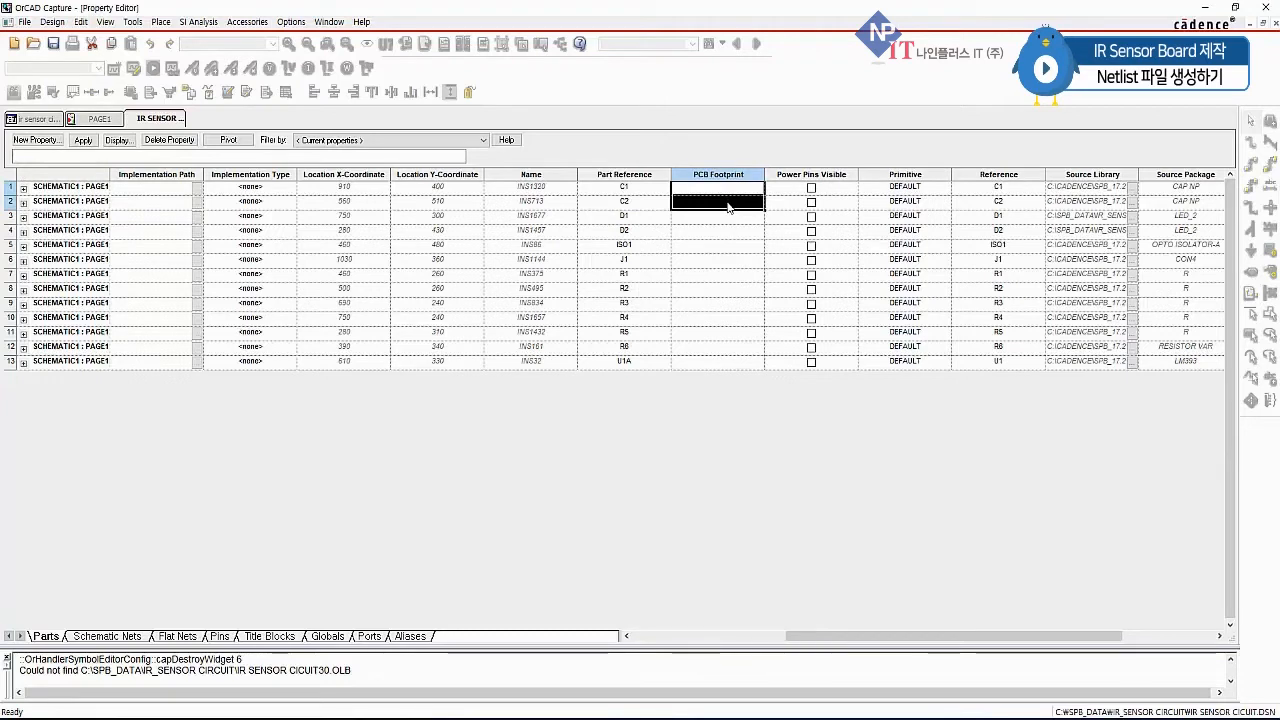
right_click(728, 207)
left_click(758, 228)
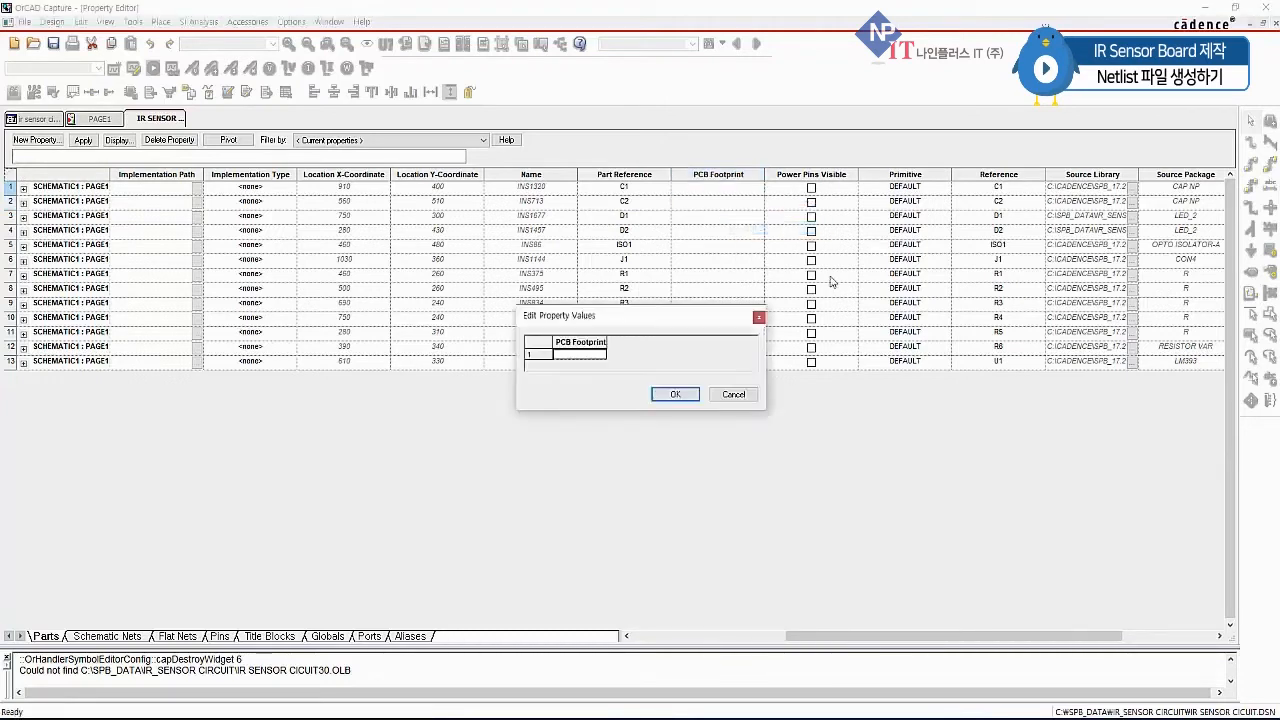
left_click(567, 356)
type("sm")
type("3")
type("1608")
left_click(680, 396)
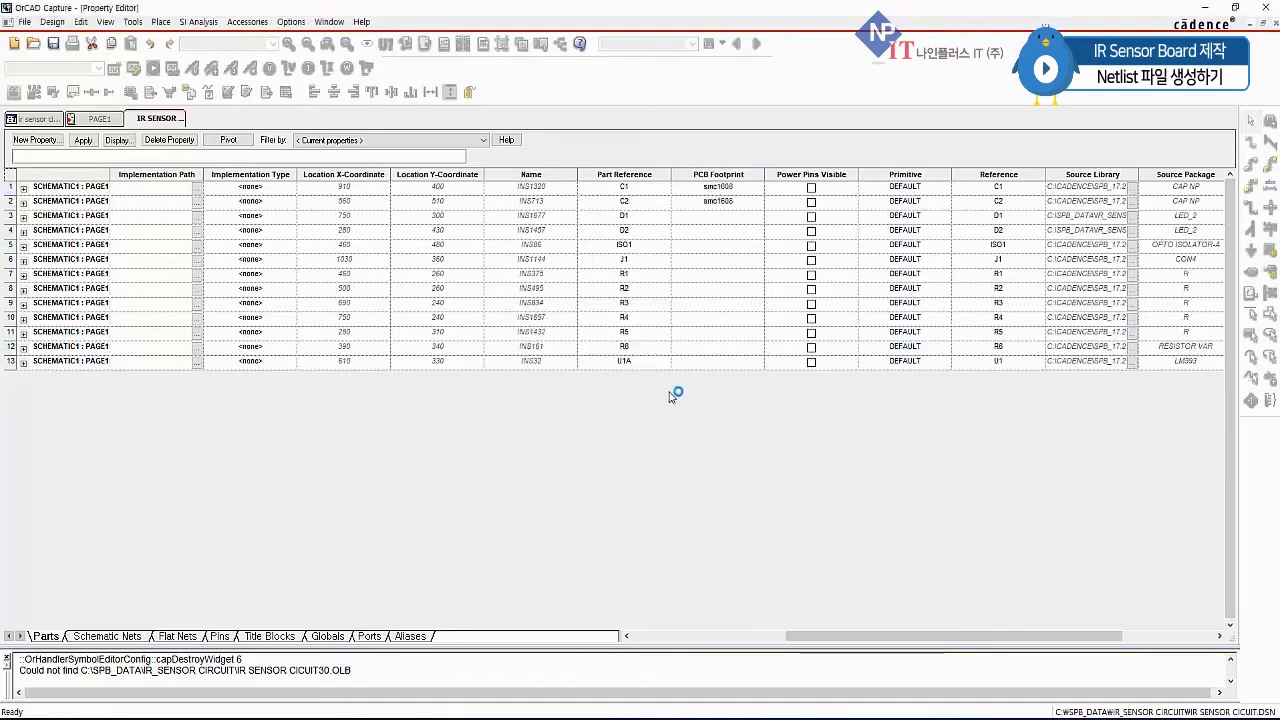
Step: Set the PCB Footprint of LEDs D1 and D2 to smled1608 in one edit
left_click_drag(721, 216, 724, 236)
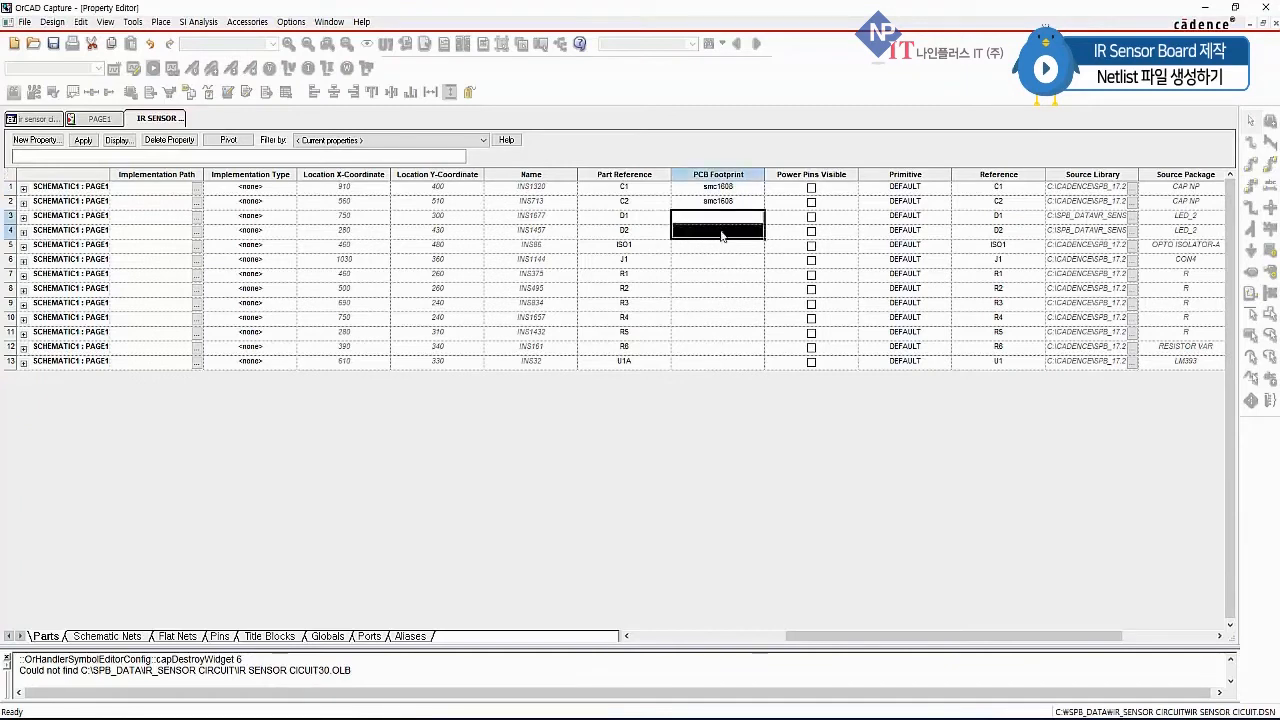
right_click(722, 234)
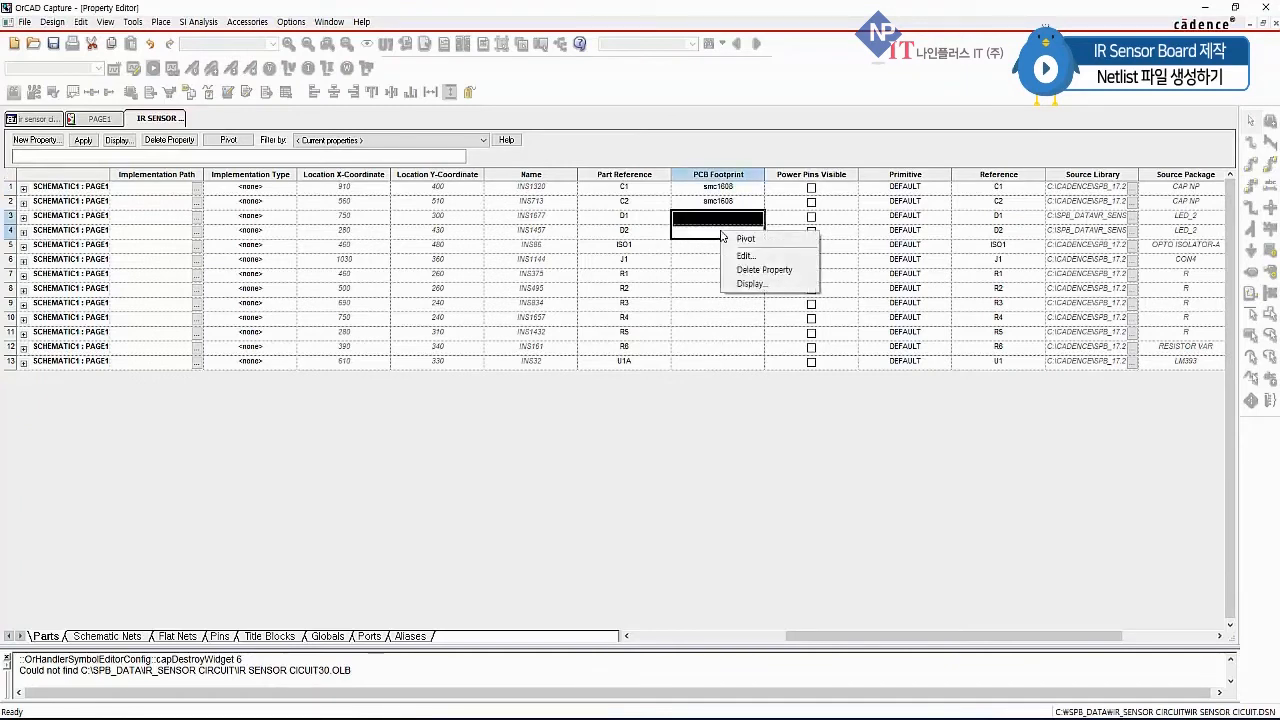
left_click(745, 255)
type("smled")
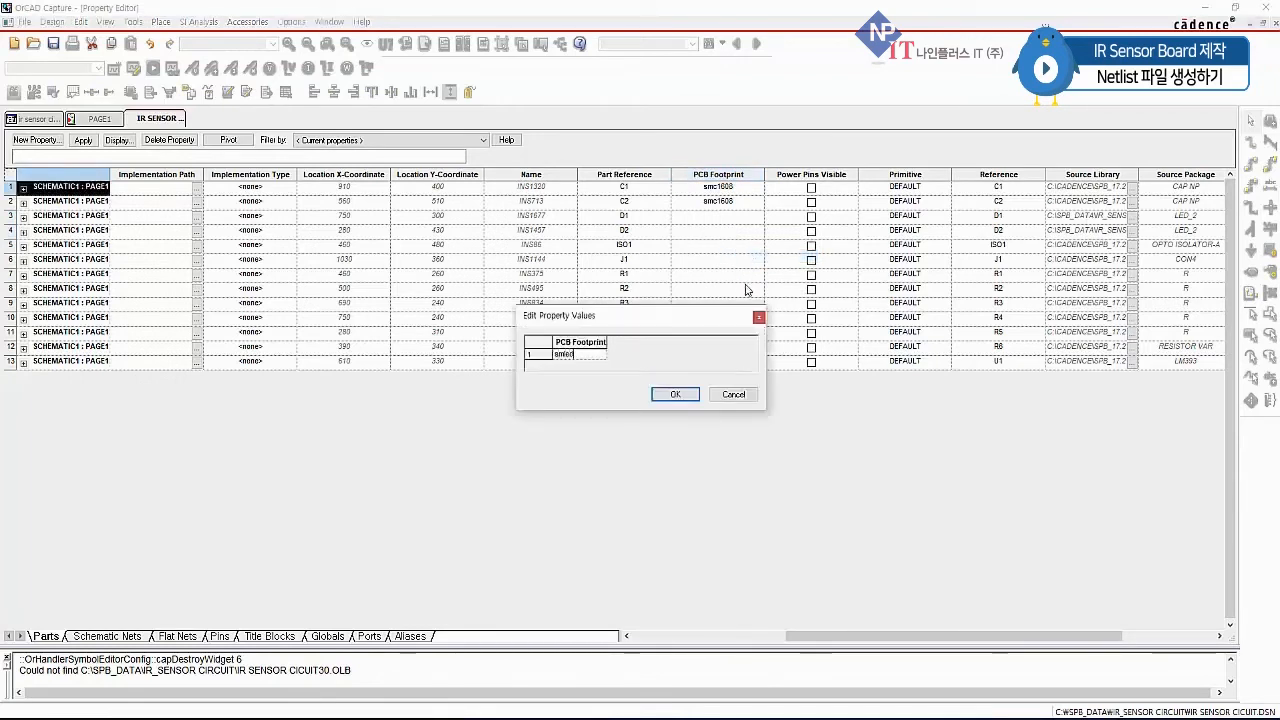
type("1608")
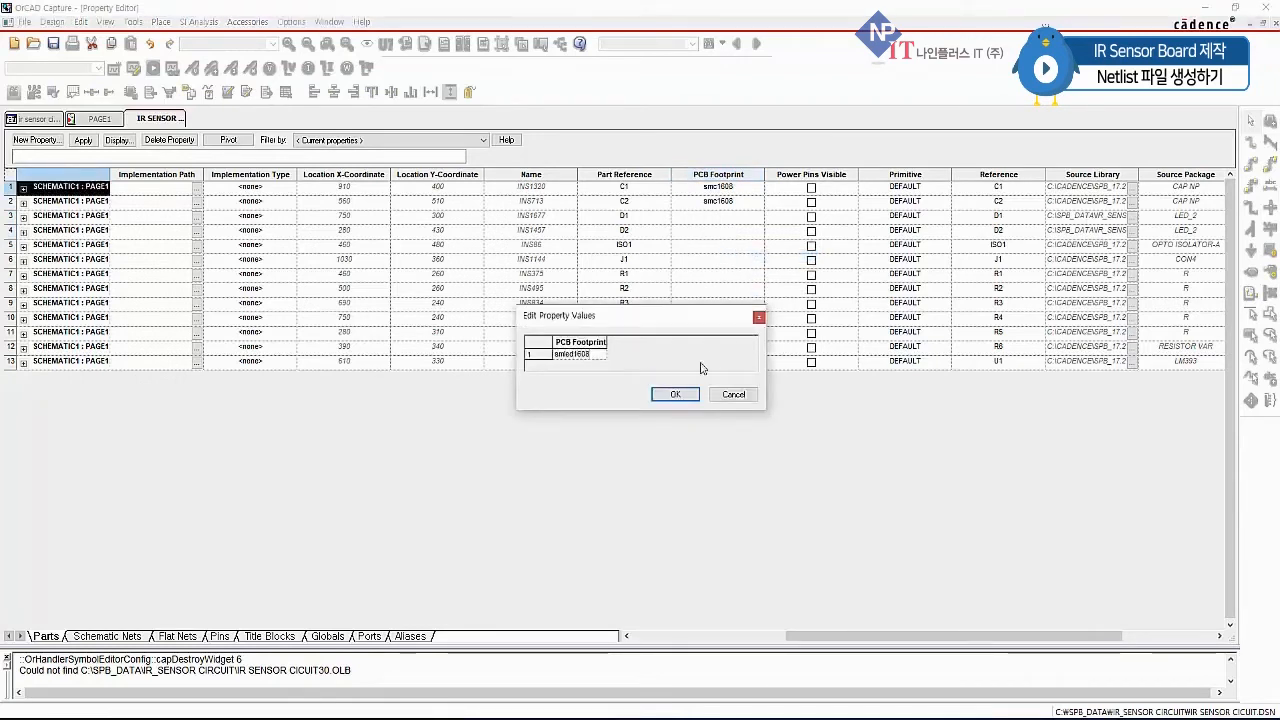
left_click(678, 396)
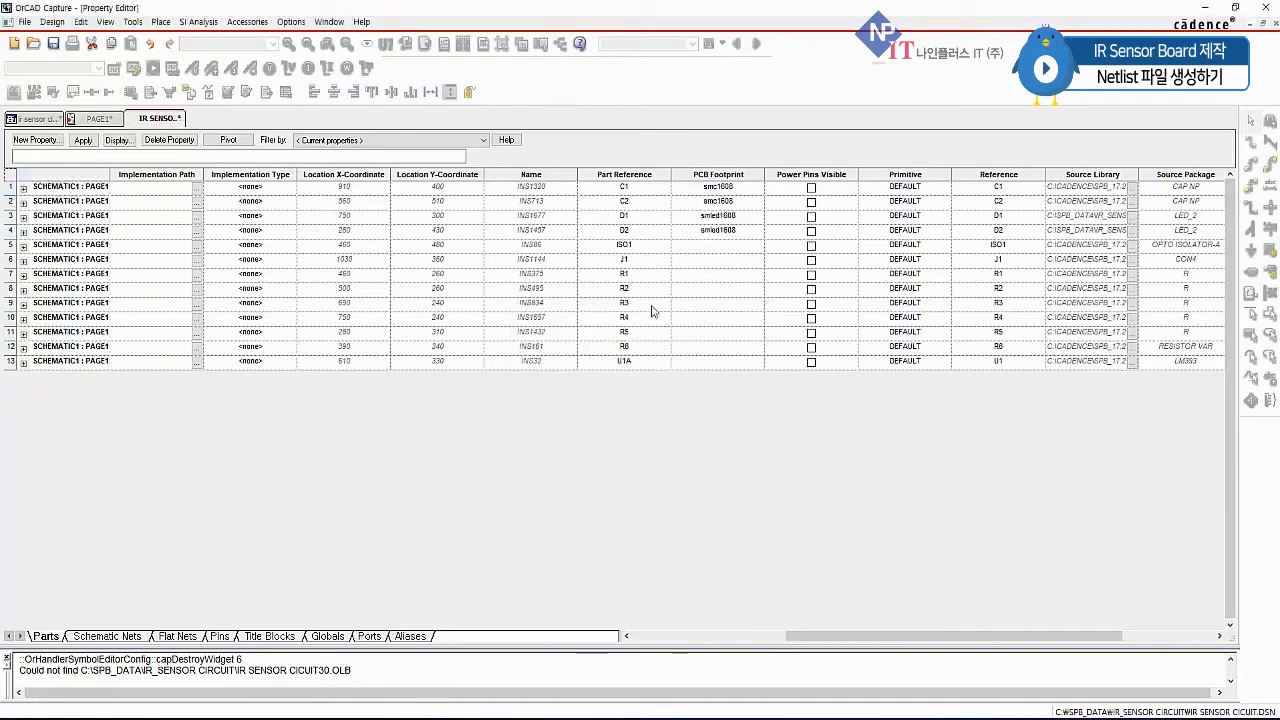
Step: Set the PCB Footprint of ISO1 to tcrt5000 and that of connector J1 to conn4
left_click(723, 249)
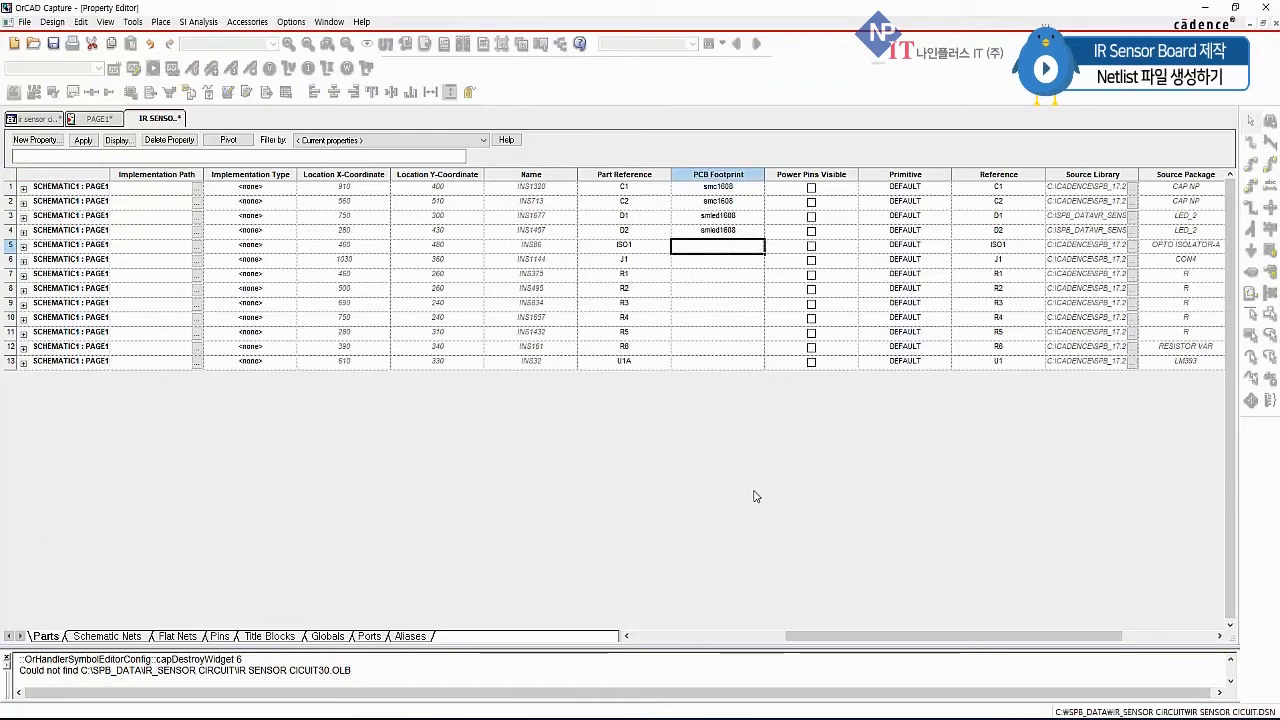
type("tcrt5000")
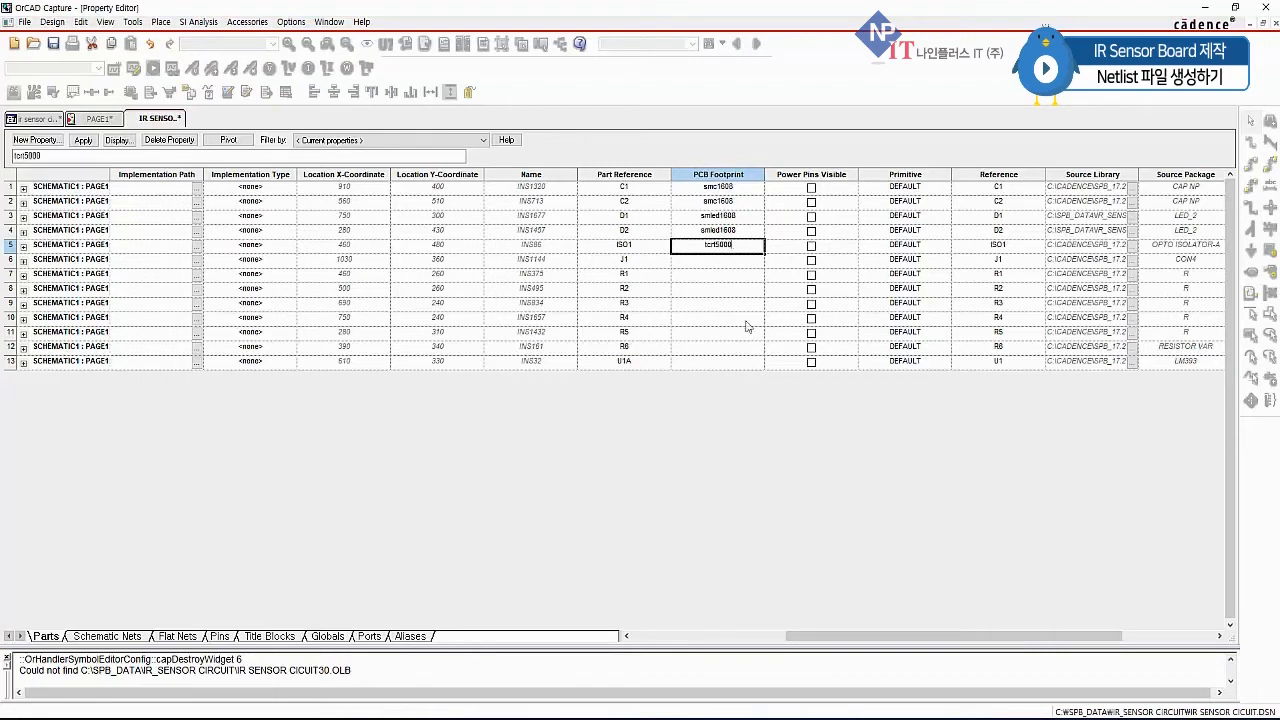
left_click(726, 264)
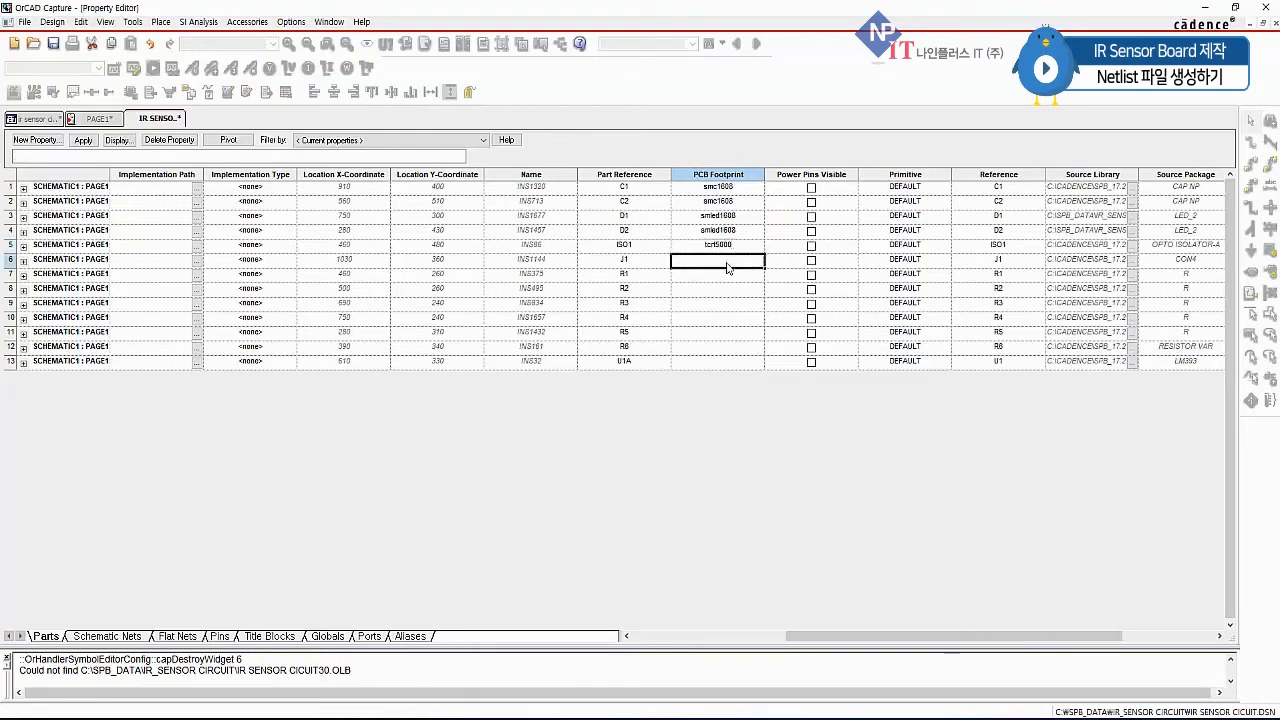
type("conn4")
key("Tab")
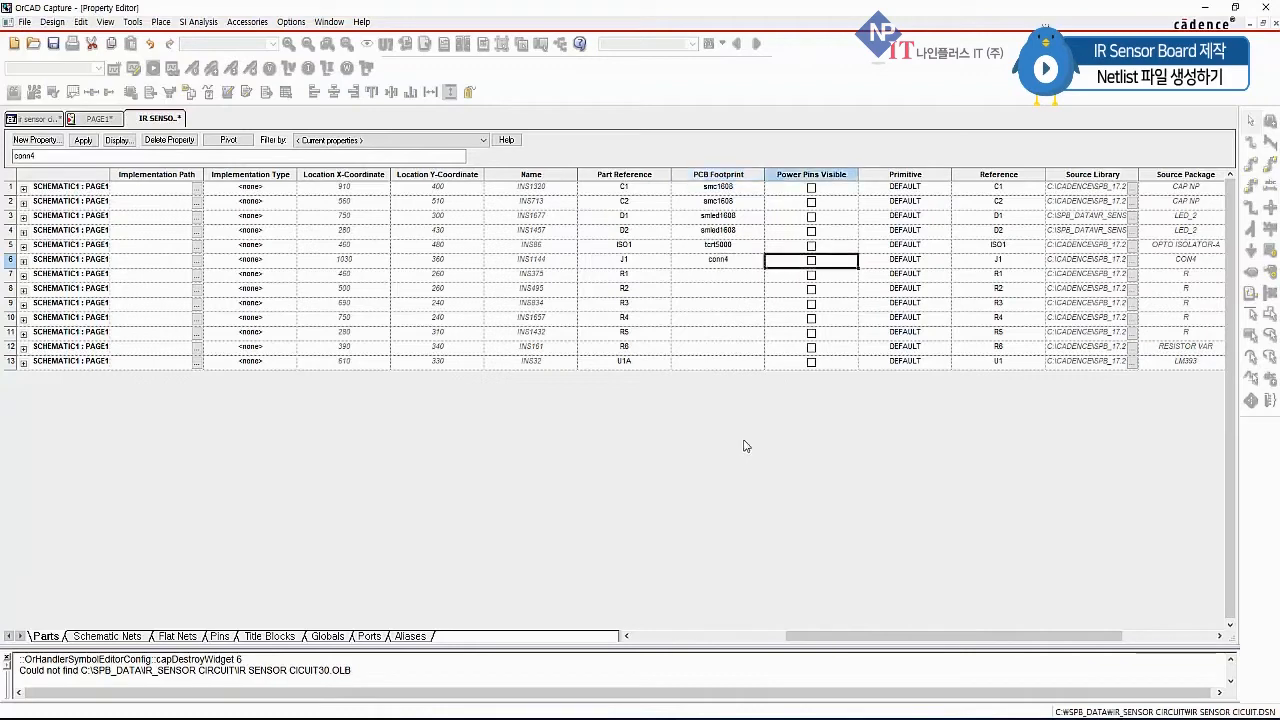
left_click(733, 264)
Step: Check R6 on the schematic page and set its PCB Footprint to pot-3362p
left_click(735, 276)
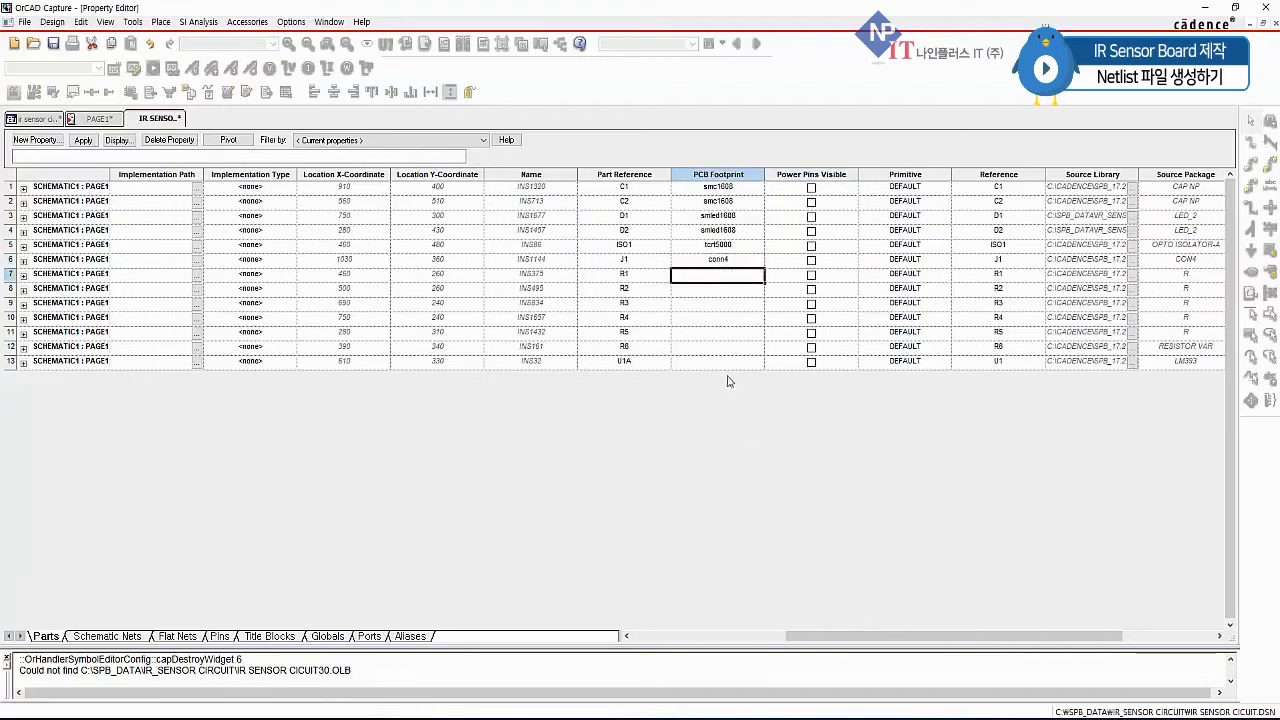
left_click(100, 118)
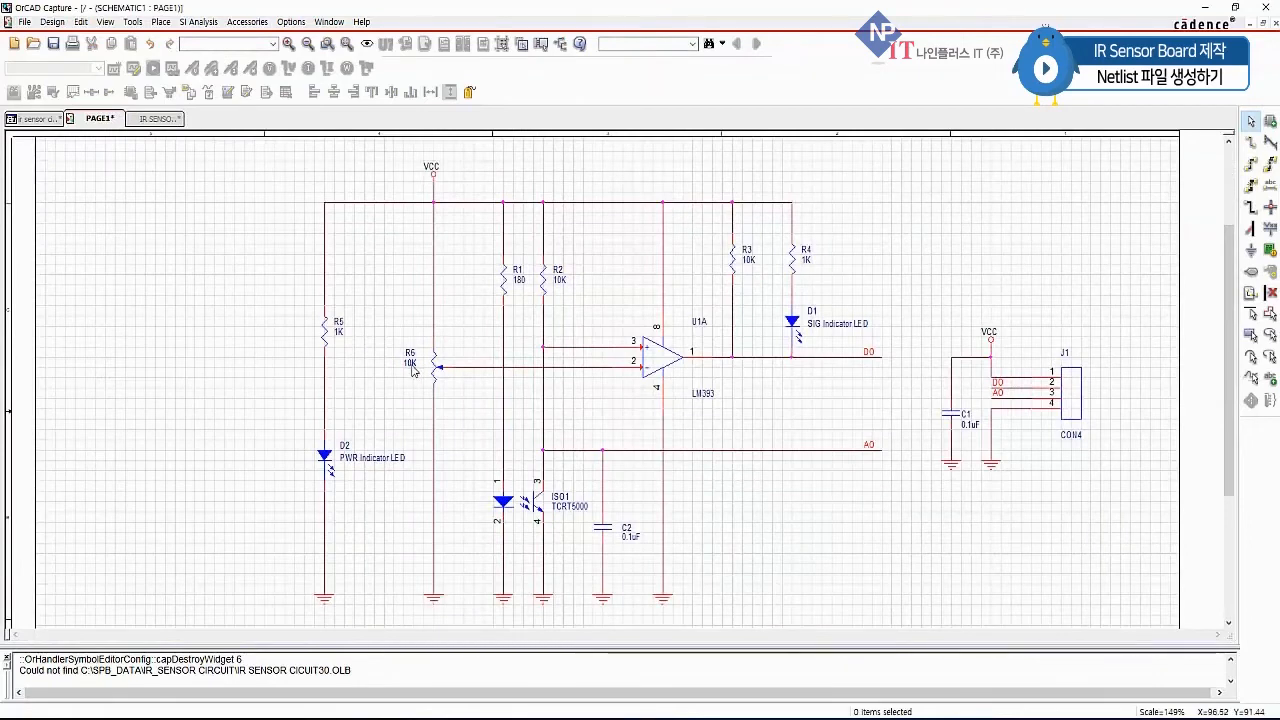
left_click(165, 118)
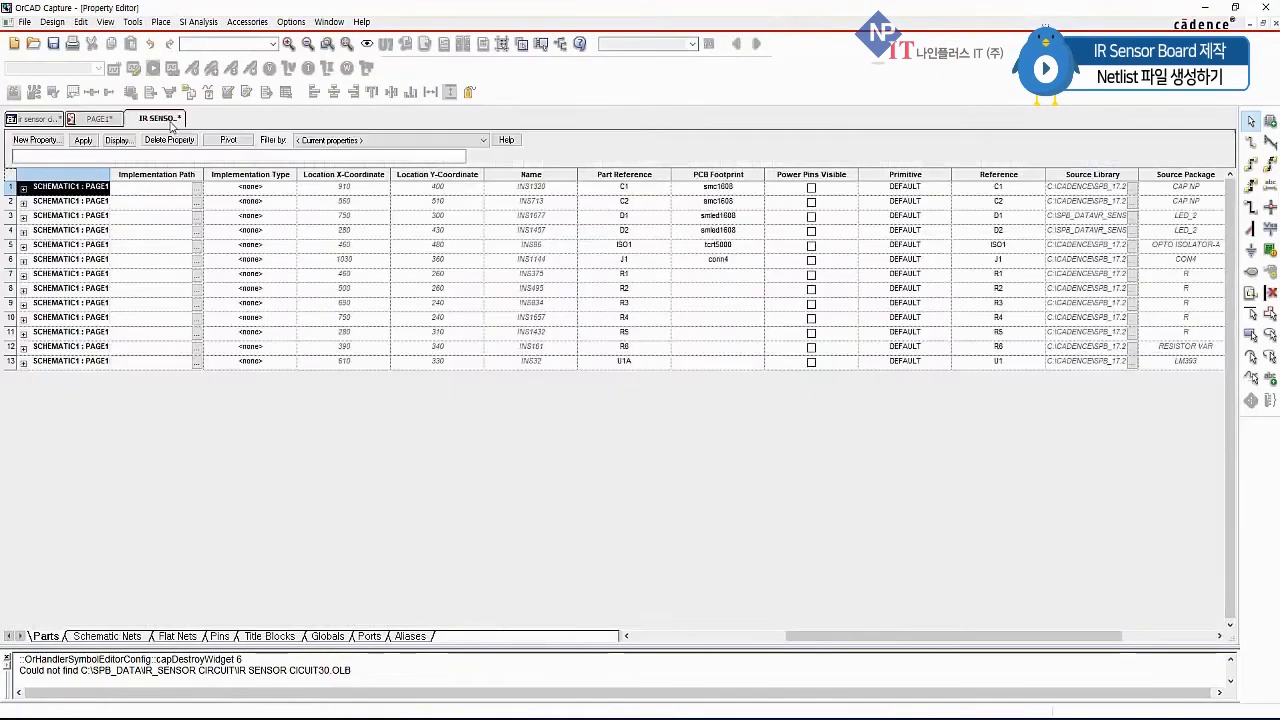
left_click(698, 347)
type("pct-3362p")
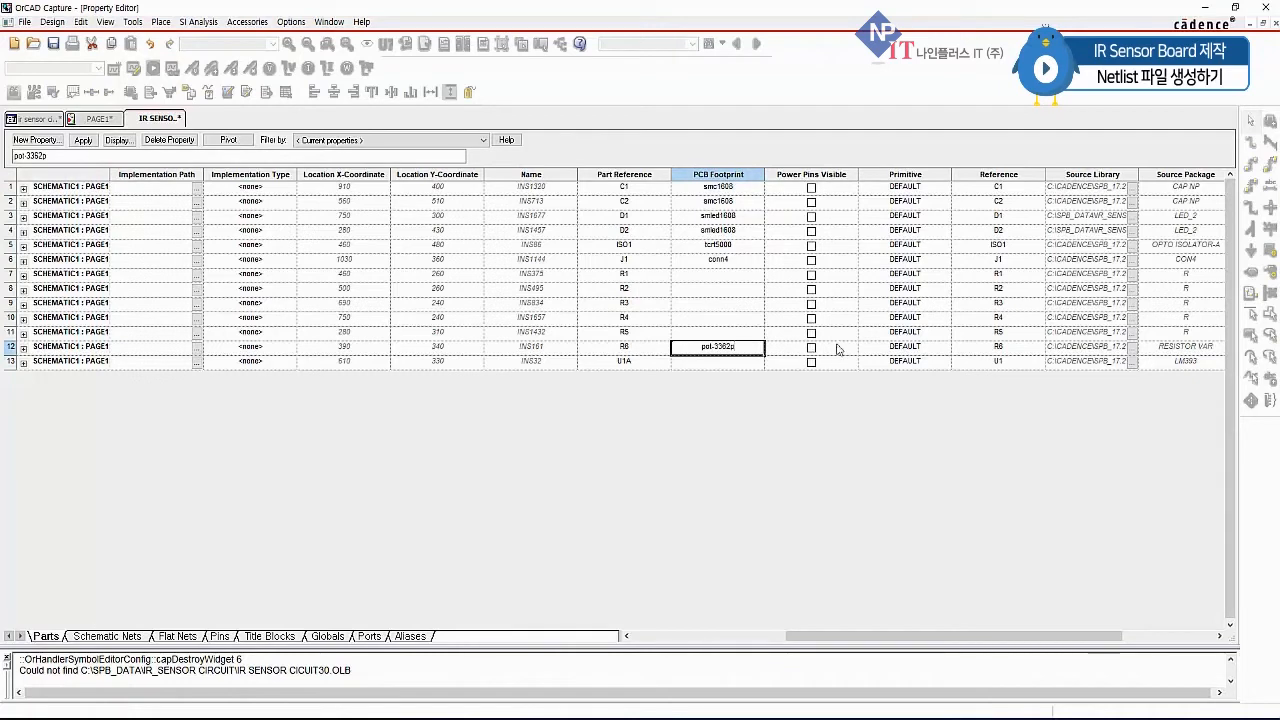
Step: Set the PCB Footprint of resistors R1 through R5 to smr1608 in one edit
left_click_drag(726, 277, 733, 340)
right_click(734, 339)
left_click(755, 363)
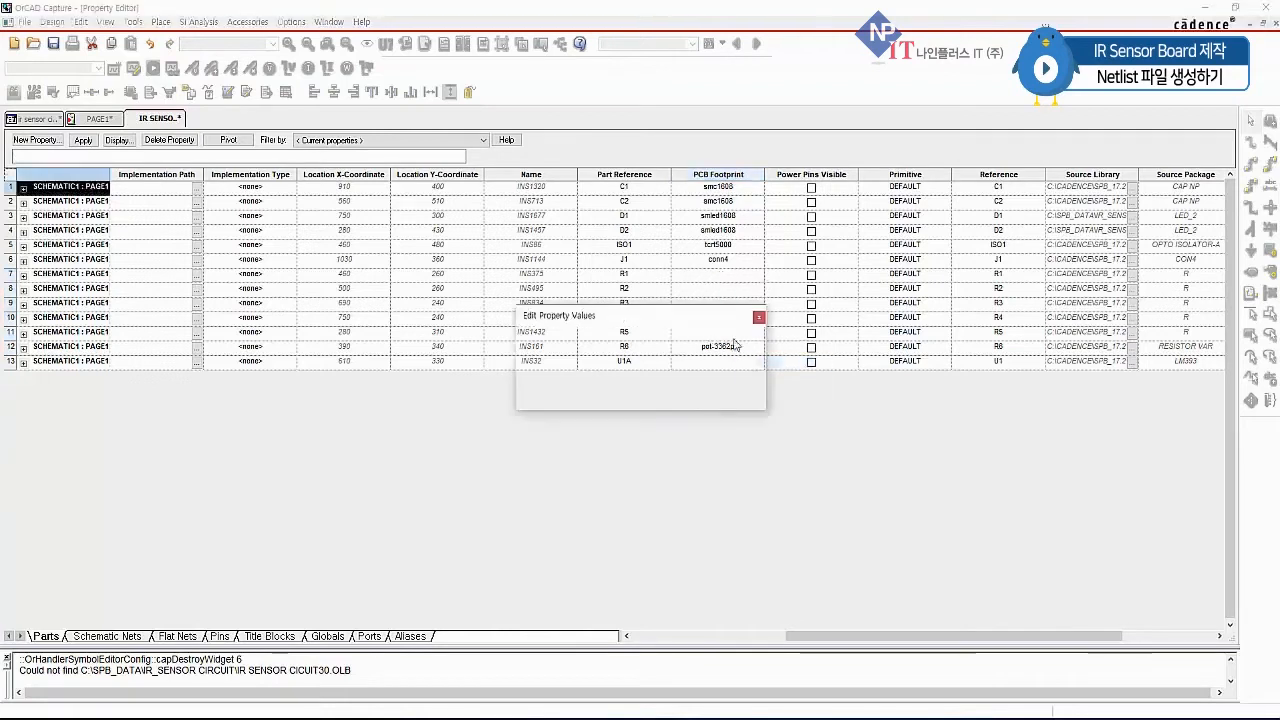
type("sm")
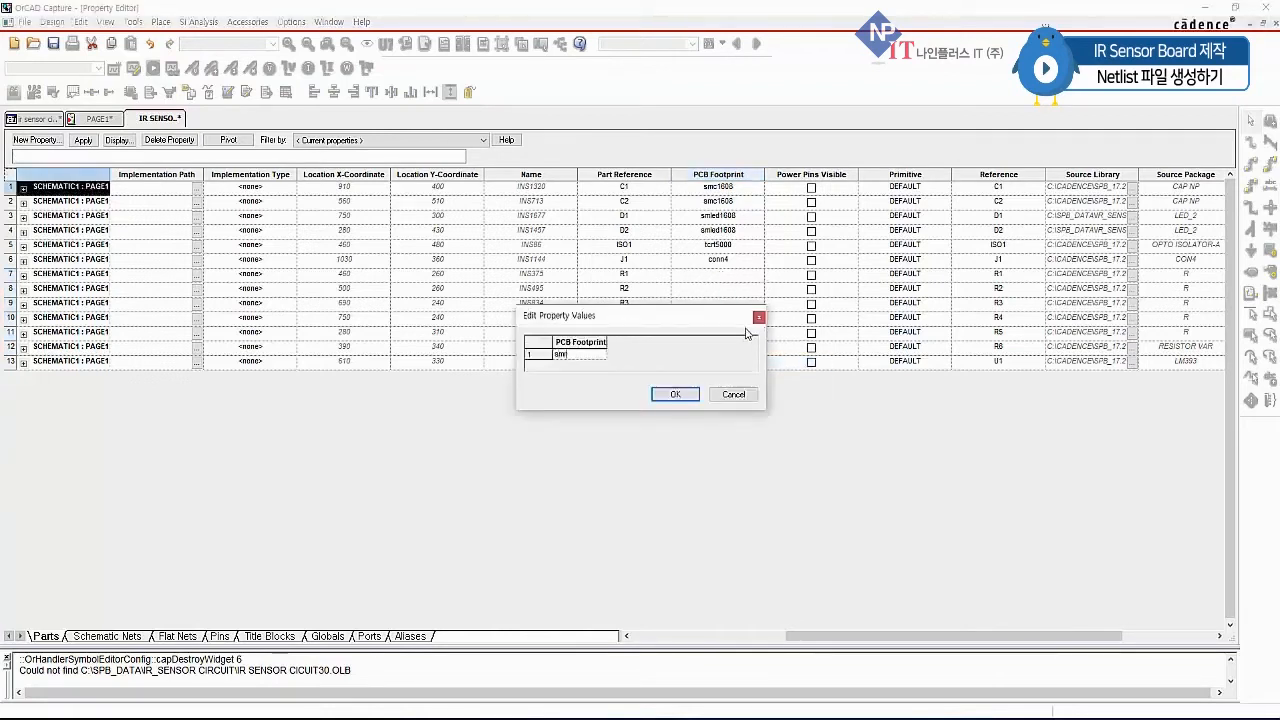
type("r1608")
left_click(676, 395)
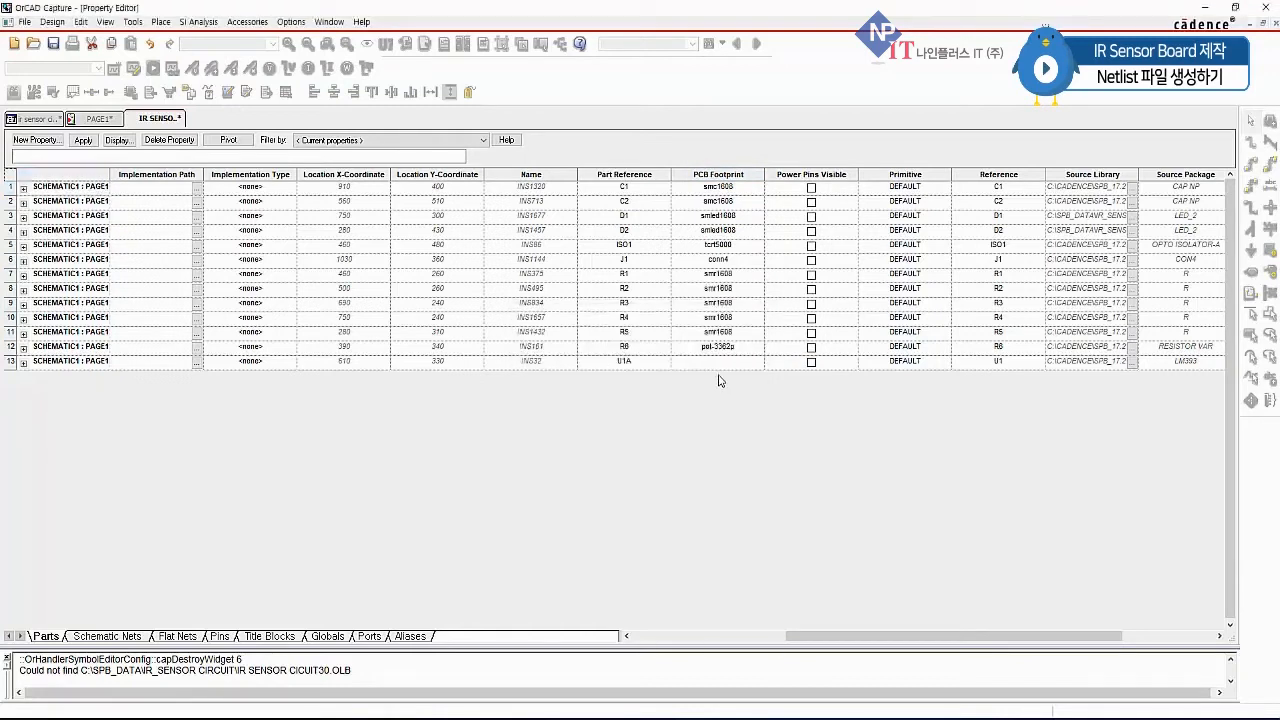
Step: Set the PCB Footprint of U1A to so-8
left_click(723, 363)
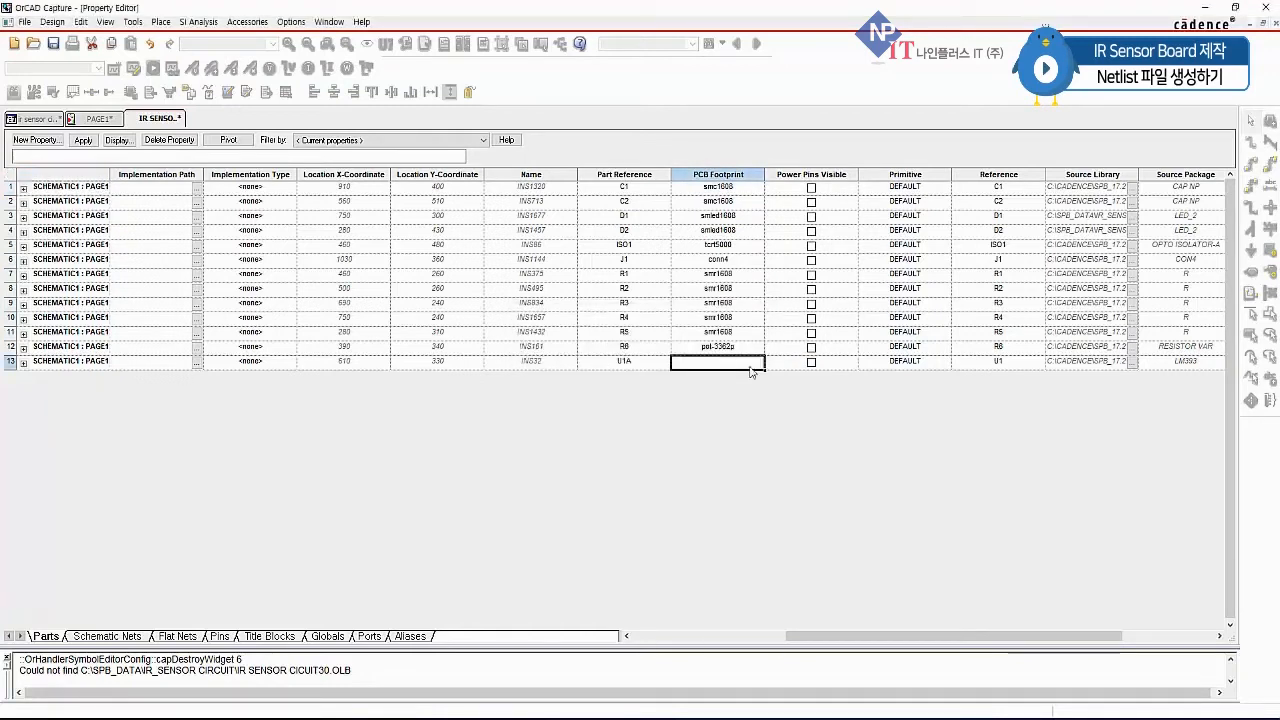
type("so-8")
left_click(774, 334)
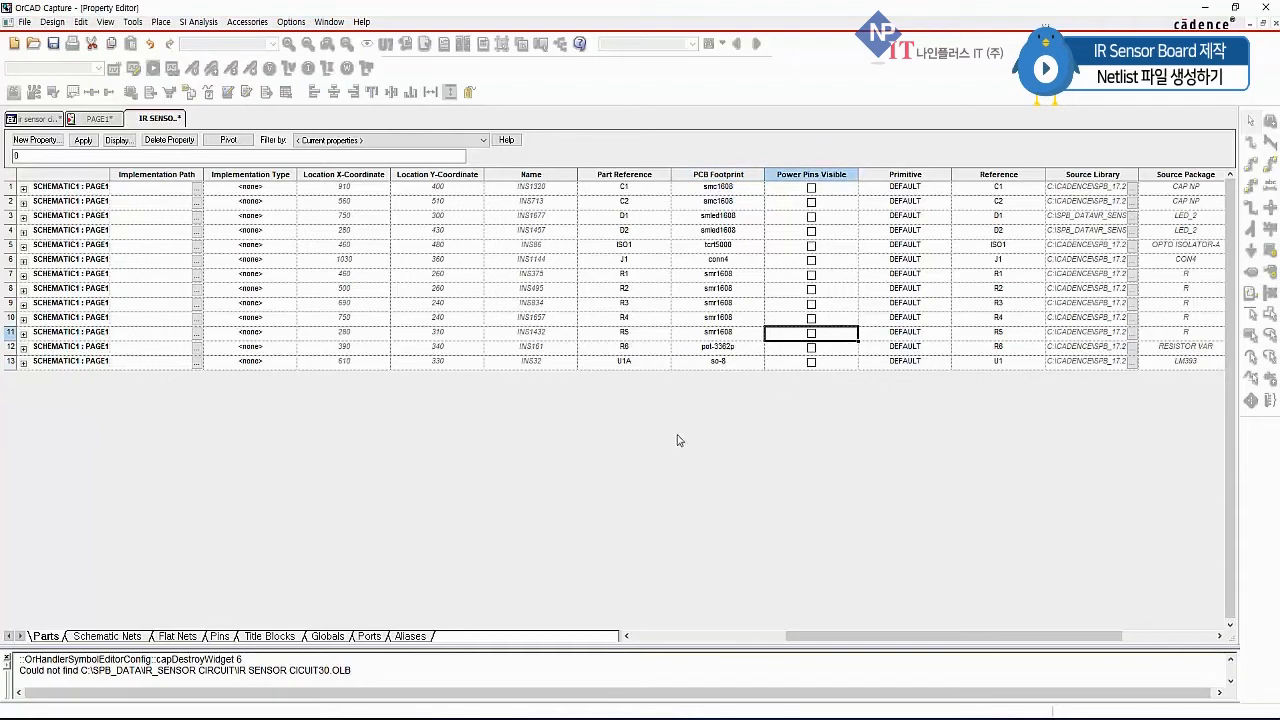
mouse_move(673, 170)
left_mouse_down()
mouse_move(728, 342)
mouse_move(767, 373)
left_mouse_up()
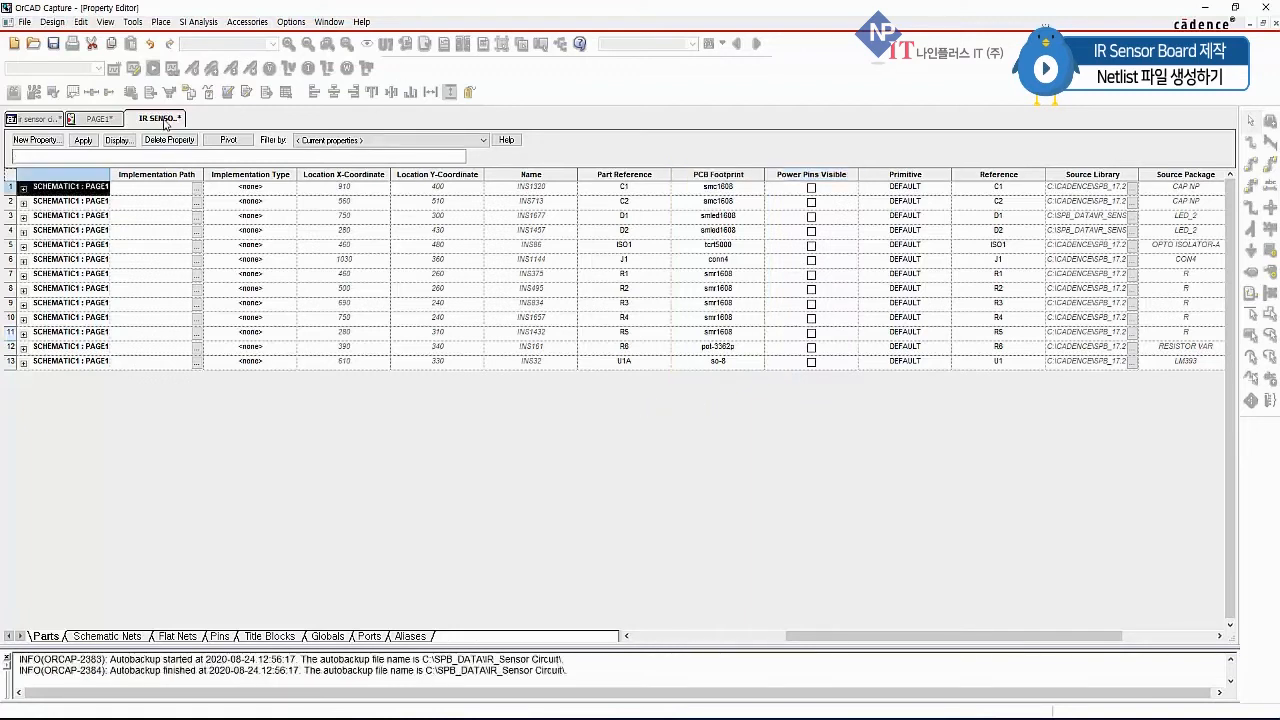
Step: Save the part property changes and close the Property Editor
right_click(165, 118)
left_click(191, 187)
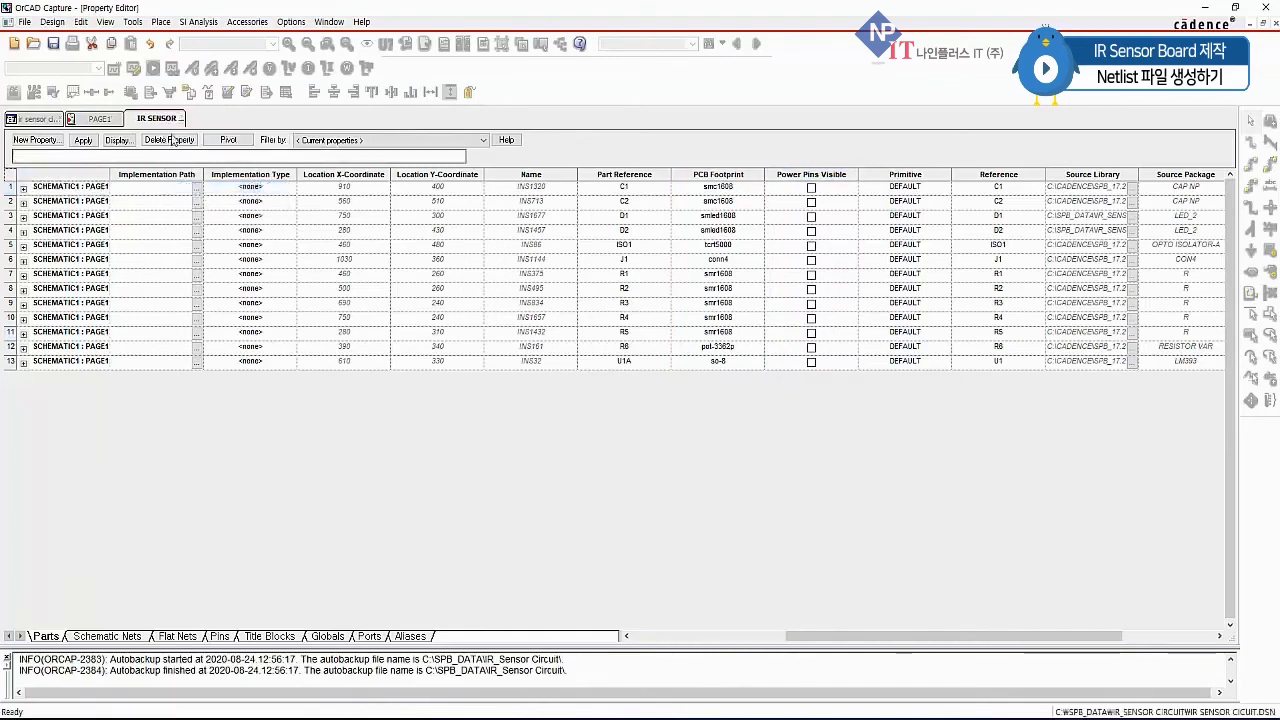
right_click(162, 119)
left_click(190, 200)
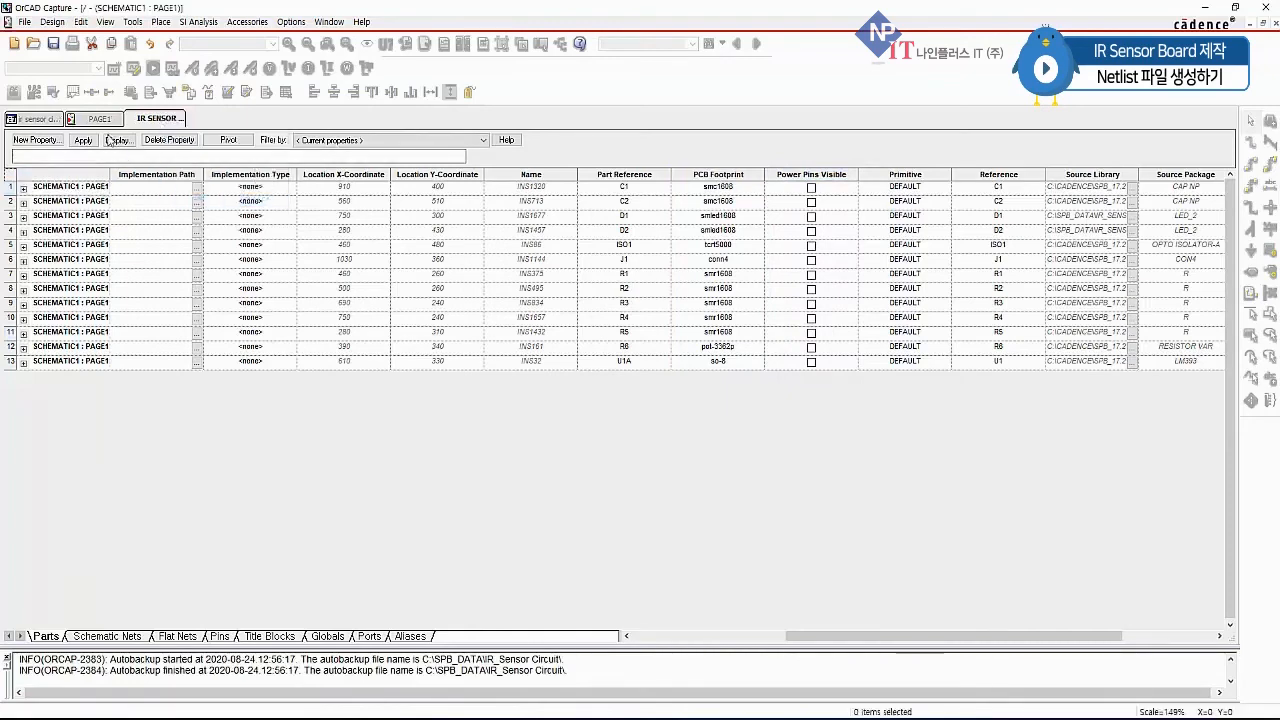
Step: Annotate the entire design to reset all part references to "?", accepting the save and the existing-netlist question
left_click(40, 119)
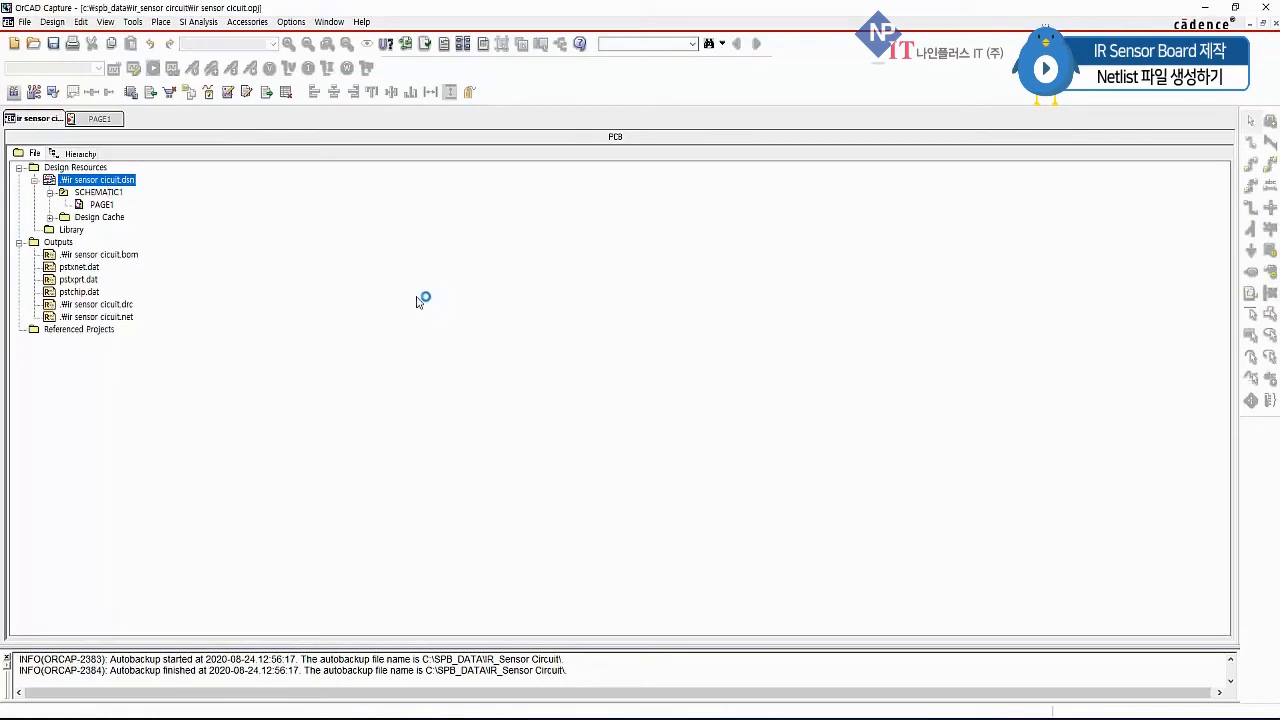
left_click(386, 44)
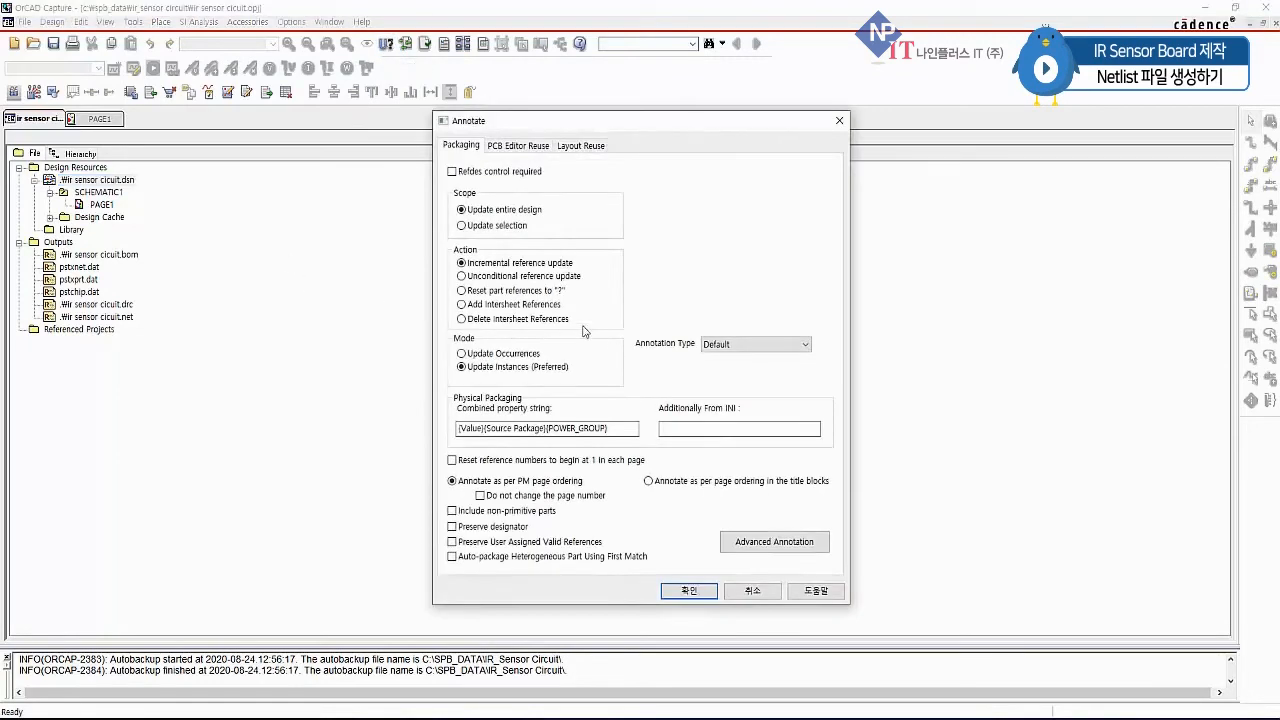
left_click(463, 290)
left_click_drag(471, 297, 566, 296)
left_click_drag(683, 580, 697, 574)
left_click(700, 591)
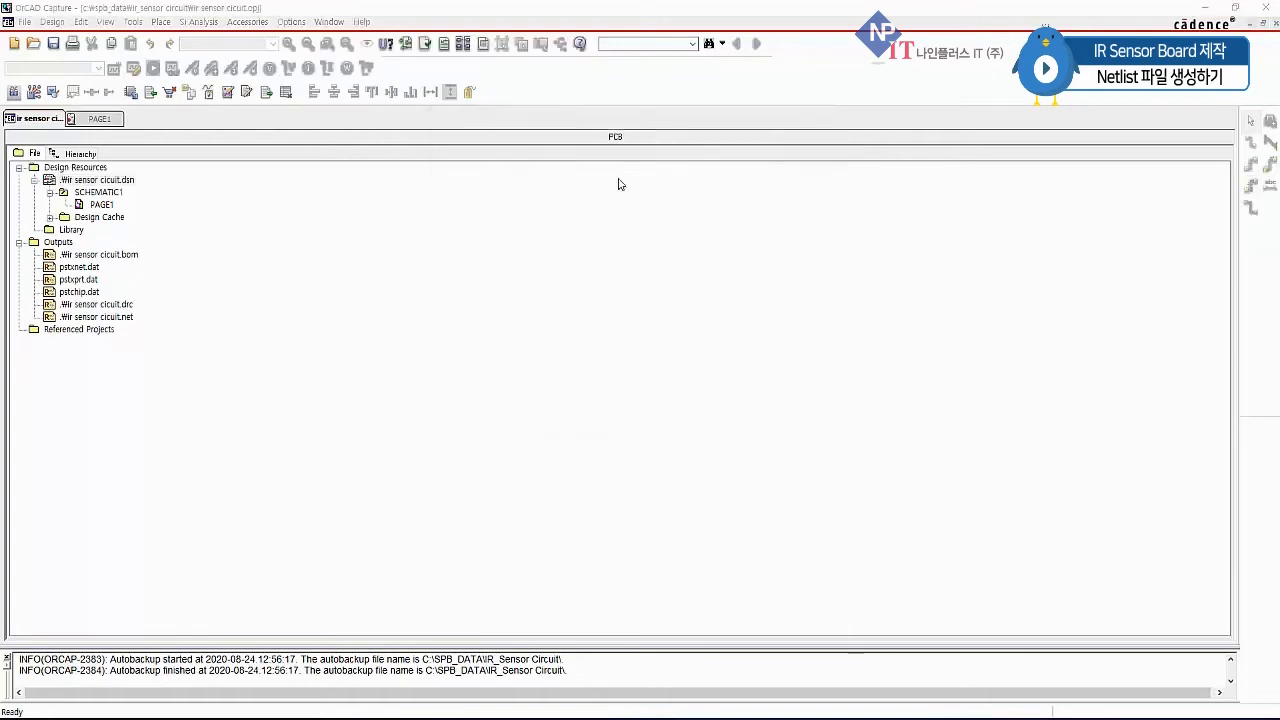
left_click(680, 396)
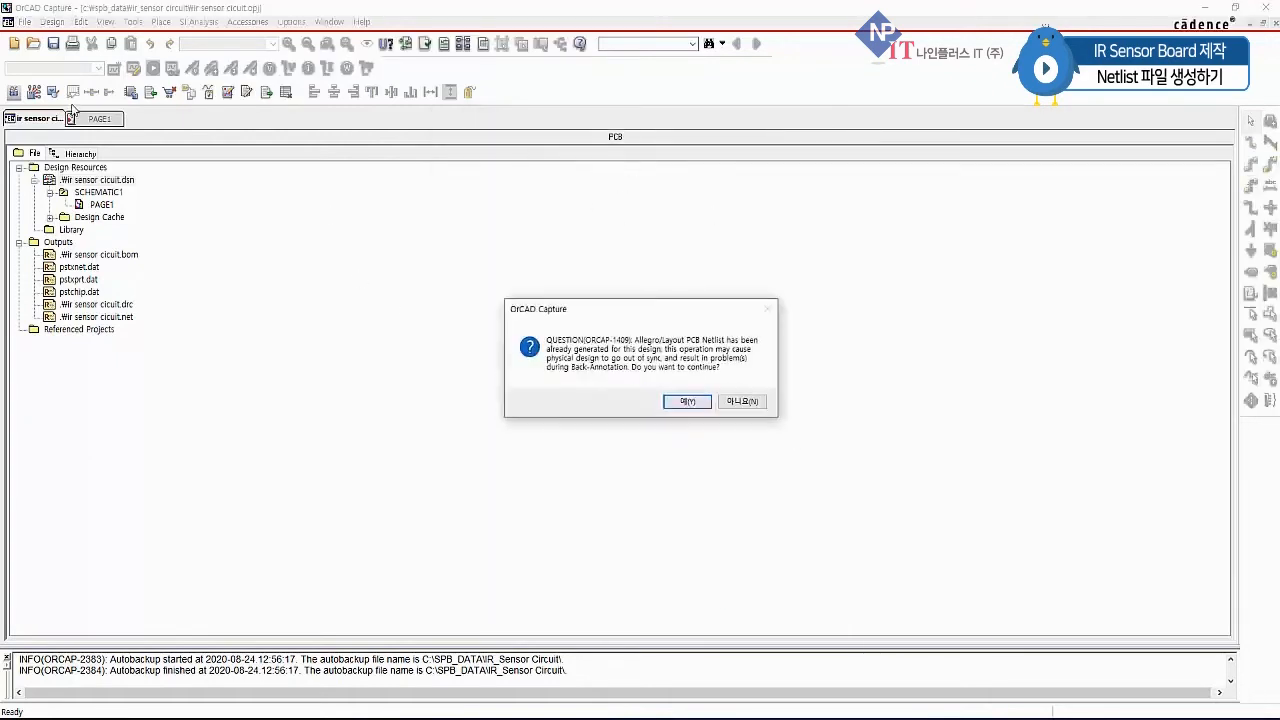
left_click(686, 401)
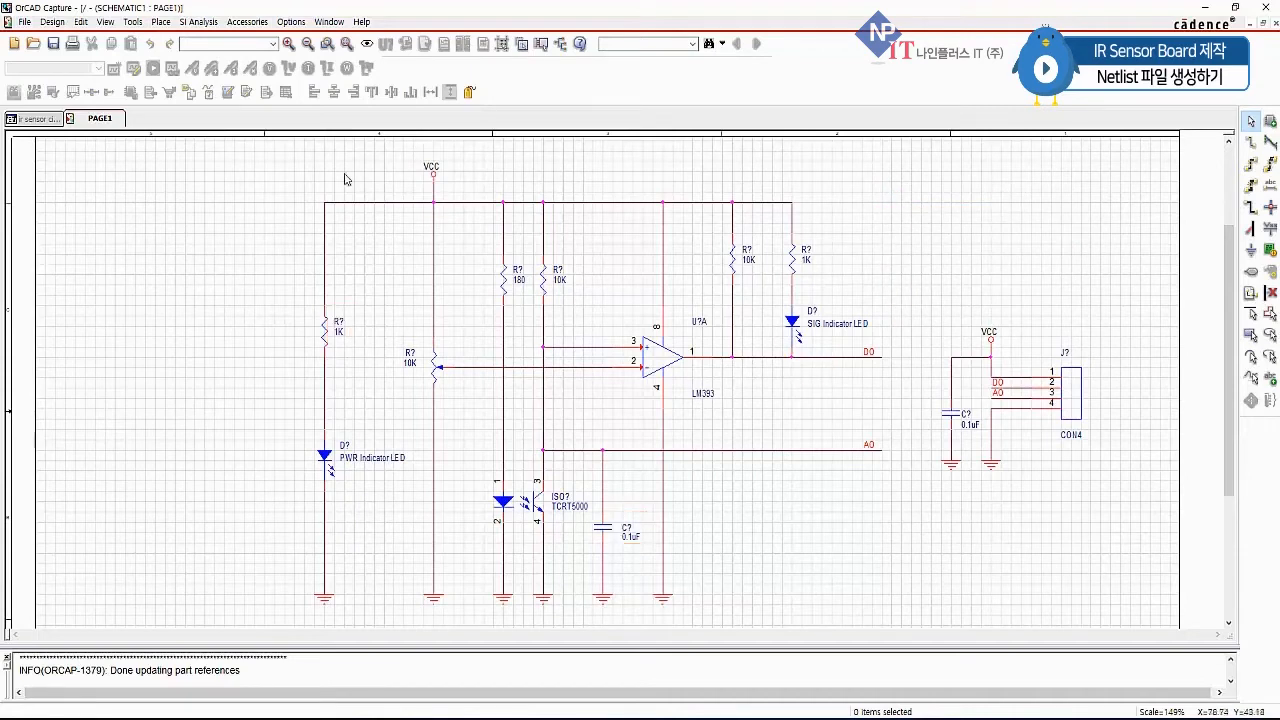
Step: Annotate the entire design with an incremental reference update and accept saving it
left_click(33, 119)
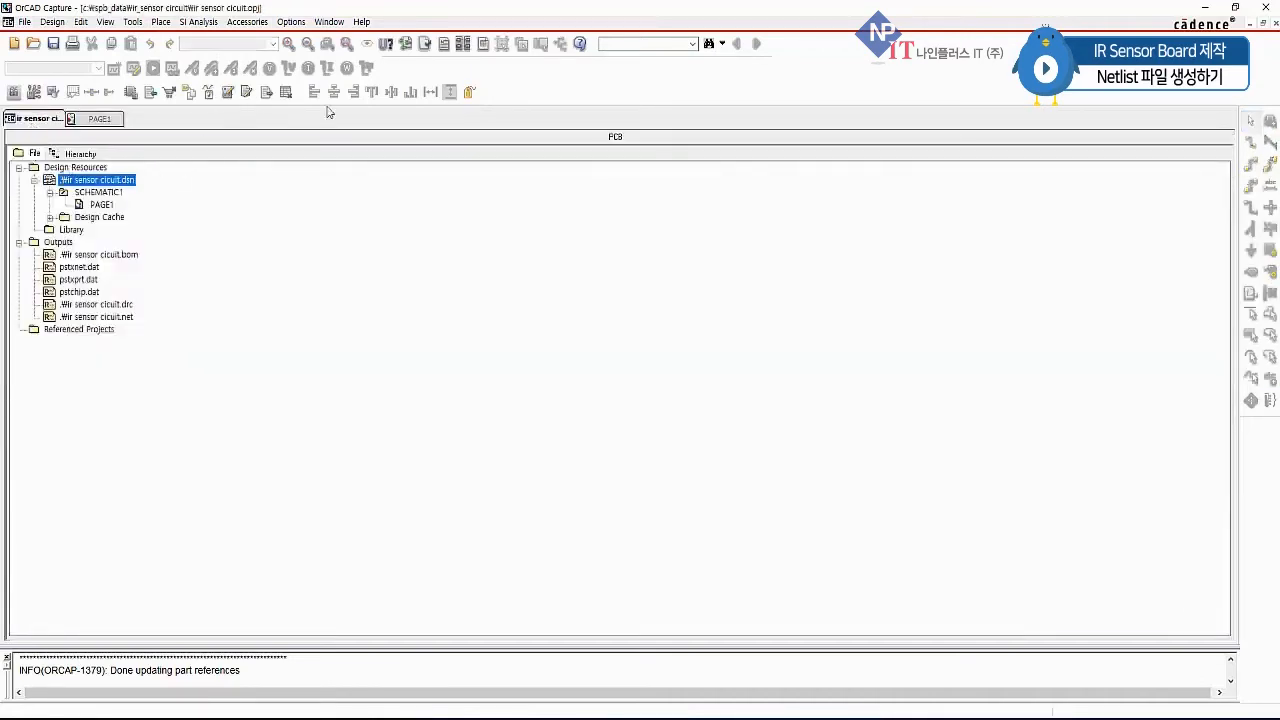
left_click(386, 46)
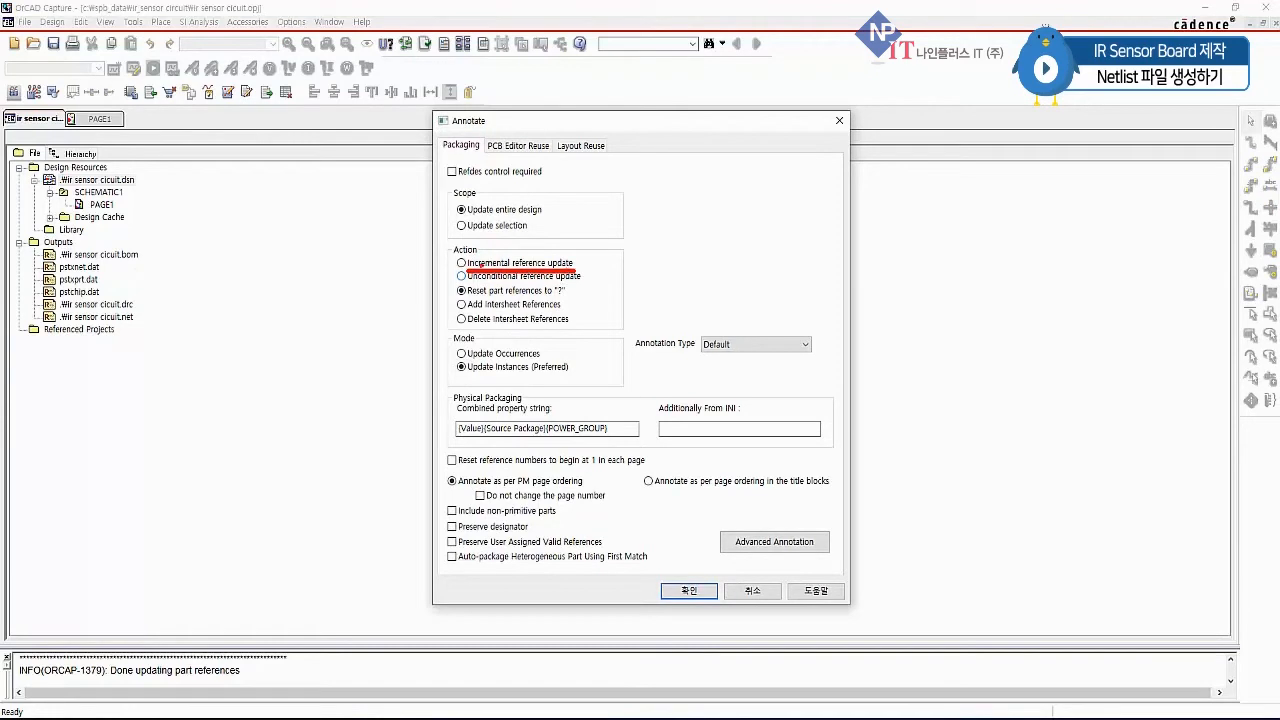
left_click(688, 590)
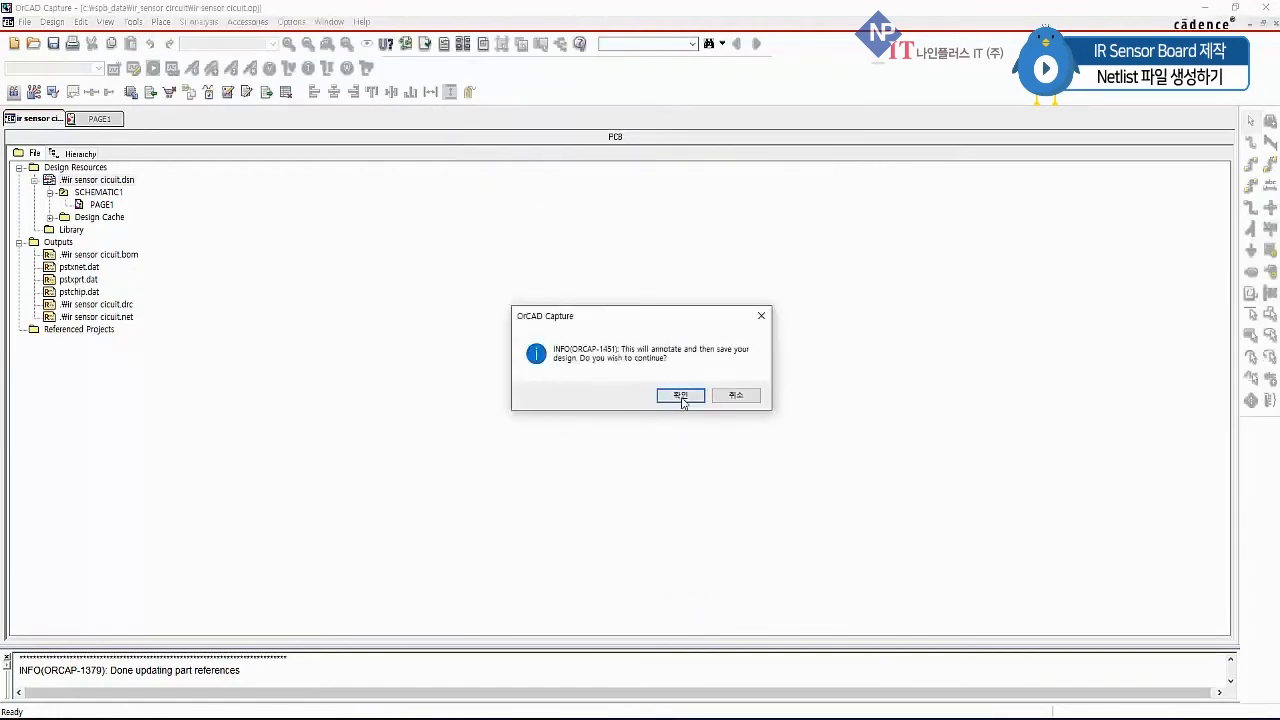
left_click(680, 396)
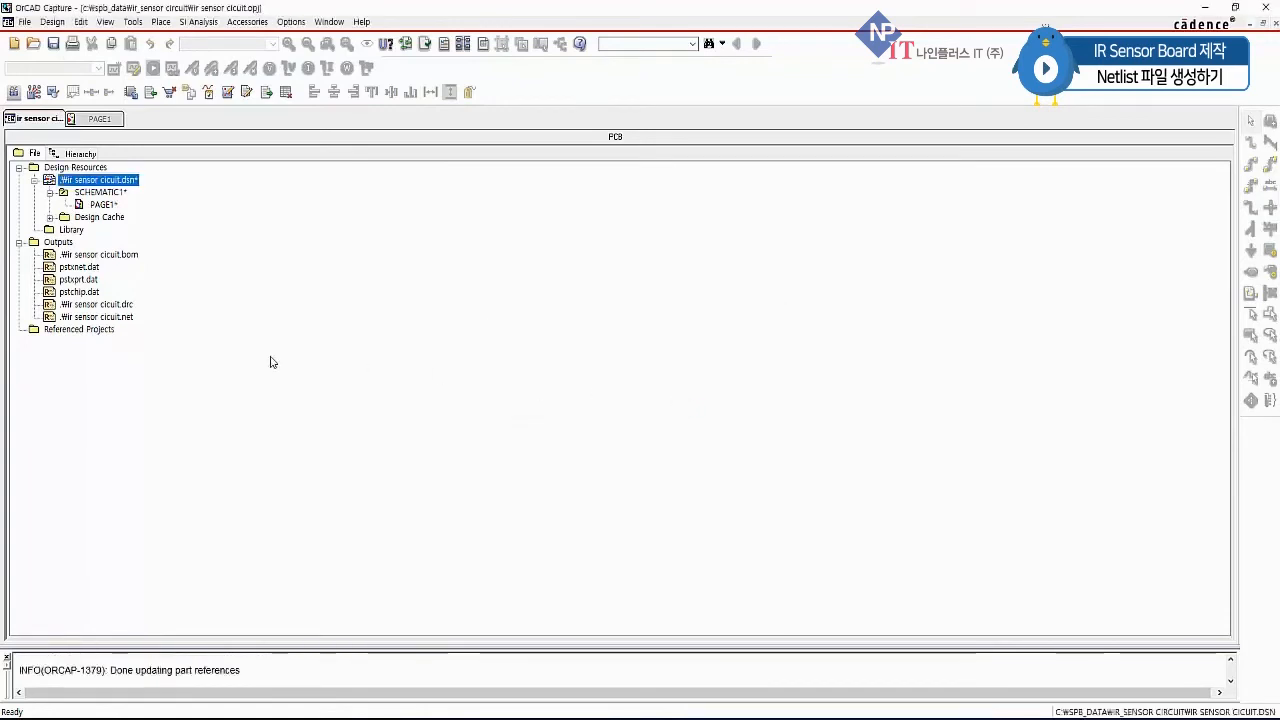
Step: Check the part references of the resistors and other components on the PAGE1 schematic
left_click(100, 119)
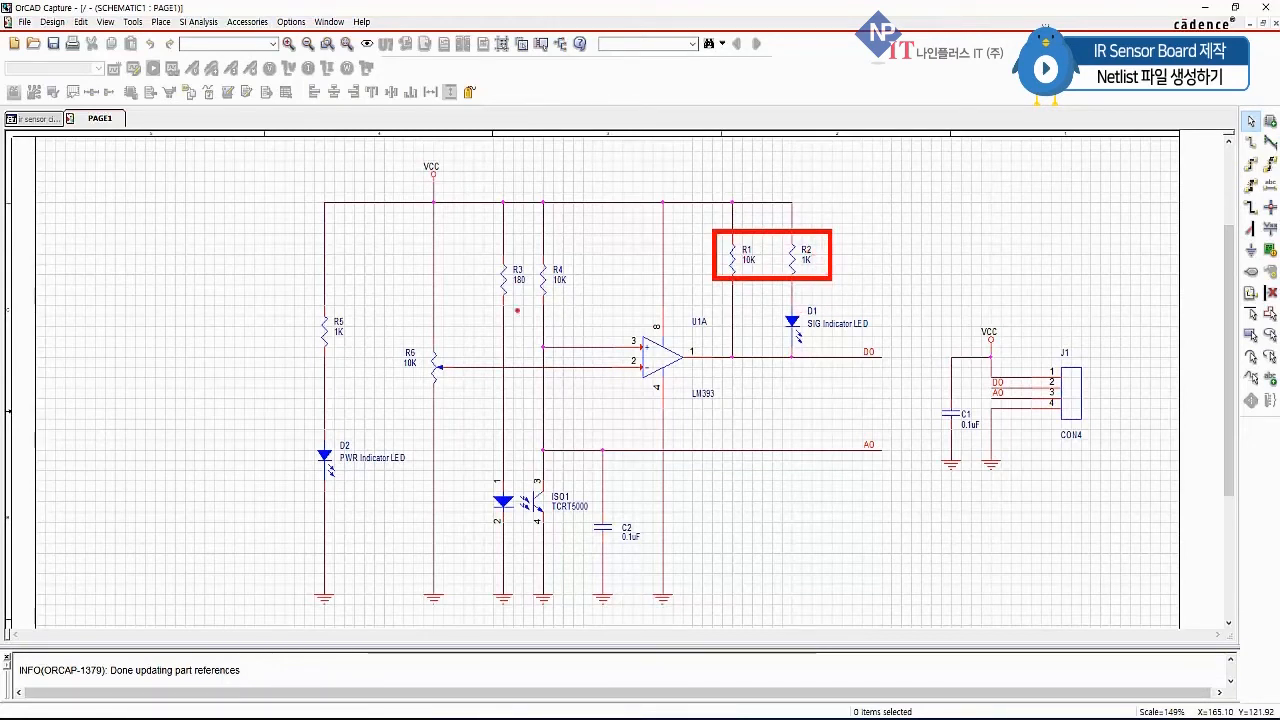
left_click_drag(512, 302, 567, 302)
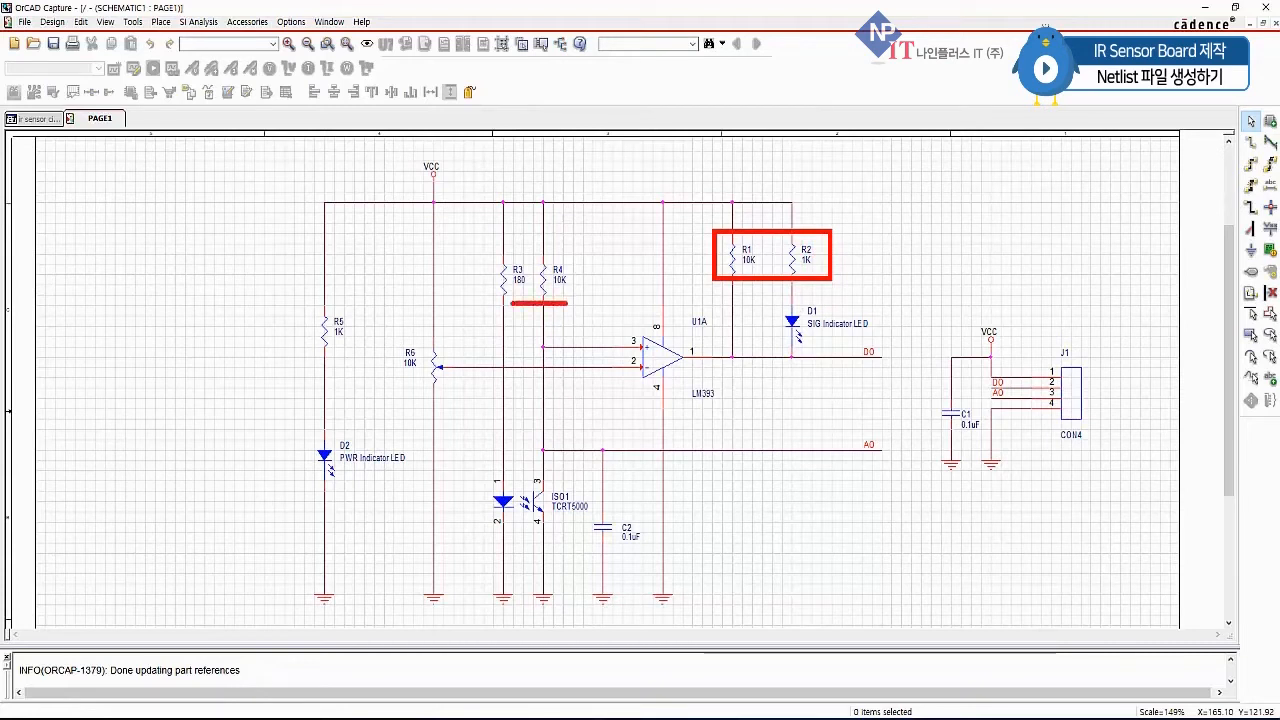
left_click_drag(324, 360, 424, 379)
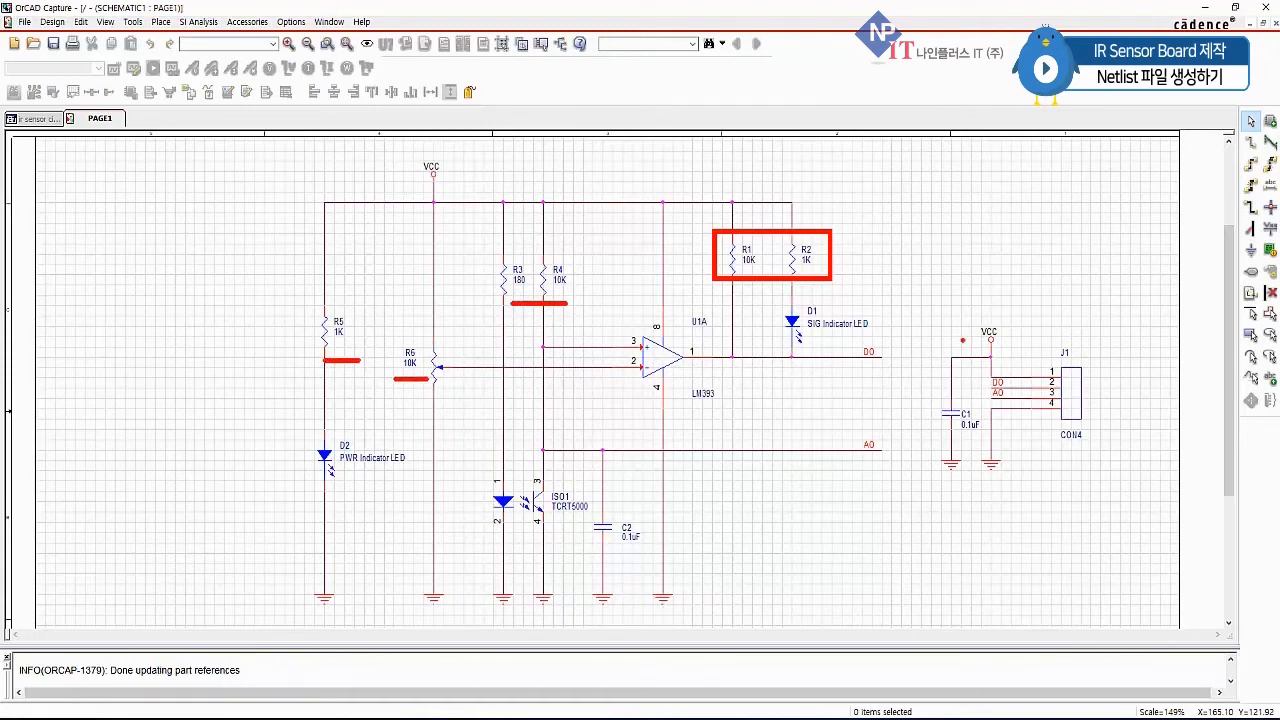
key("Escape")
Step: Run a design rules check on the entire design with DRC markers for warnings enabled and the report output shown
left_click(34, 119)
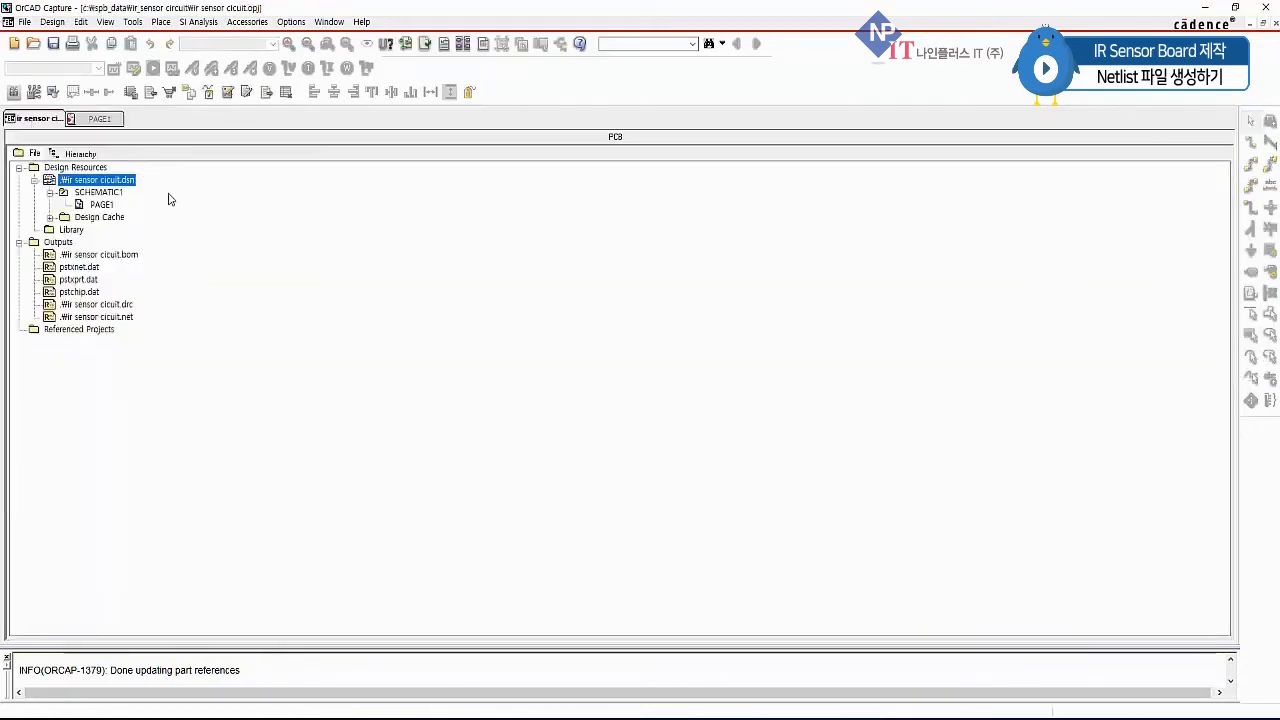
left_click(425, 46)
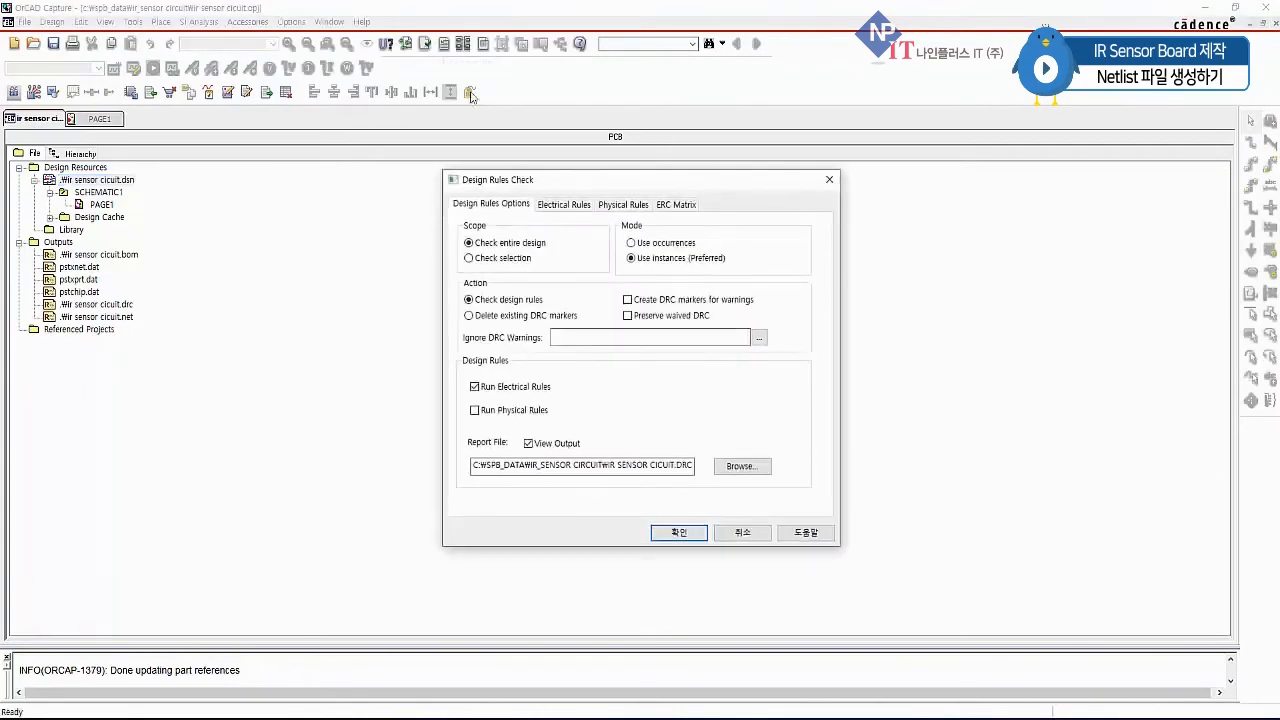
left_click(628, 300)
mouse_move(516, 430)
left_mouse_down()
mouse_move(525, 448)
mouse_move(591, 455)
left_mouse_up()
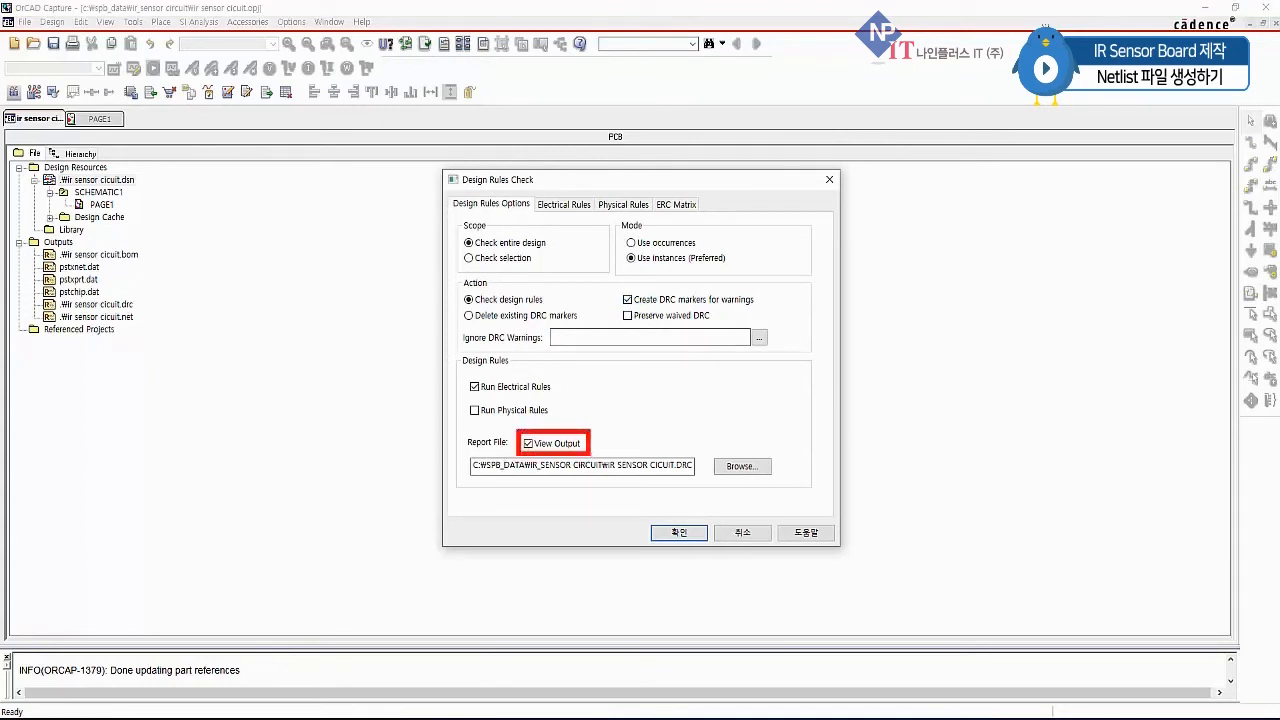
mouse_move(617, 289)
left_mouse_down()
mouse_move(655, 314)
mouse_move(766, 310)
left_mouse_up()
key("Escape")
left_click(674, 534)
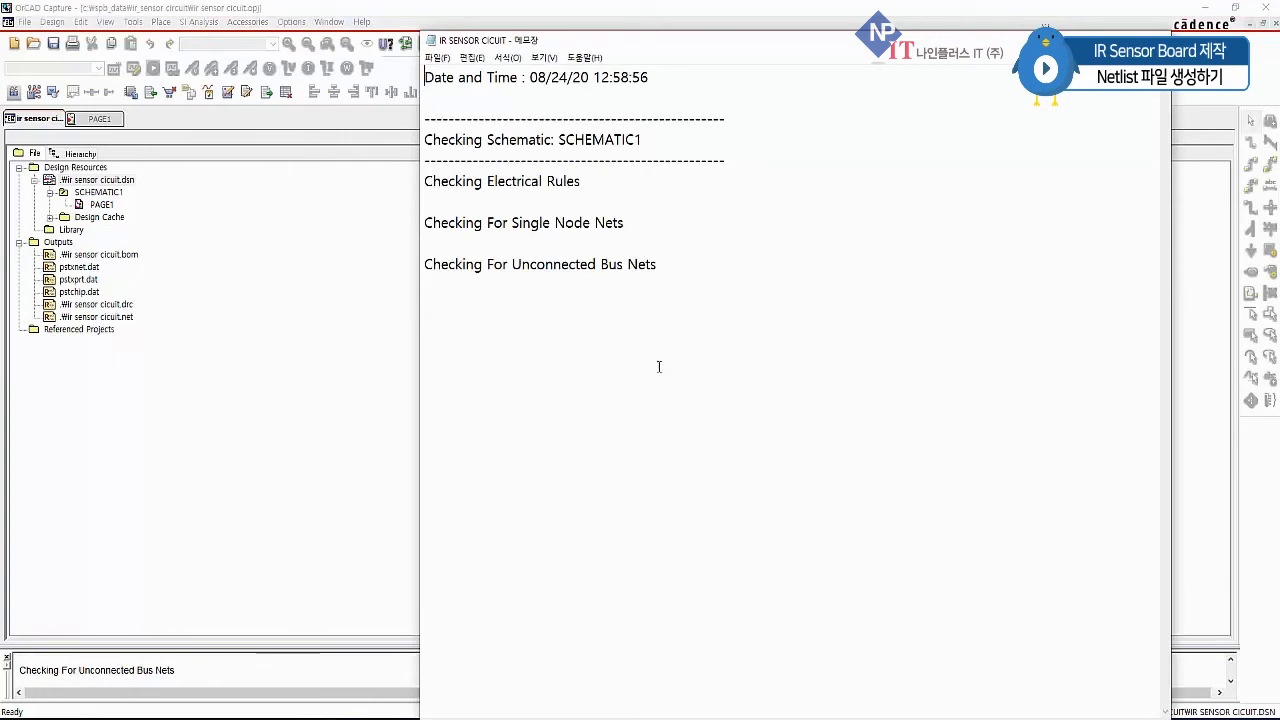
Step: Review the electrical rules, single node nets and unconnected bus nets sections of the DRC report and close it
left_click_drag(430, 155, 644, 153)
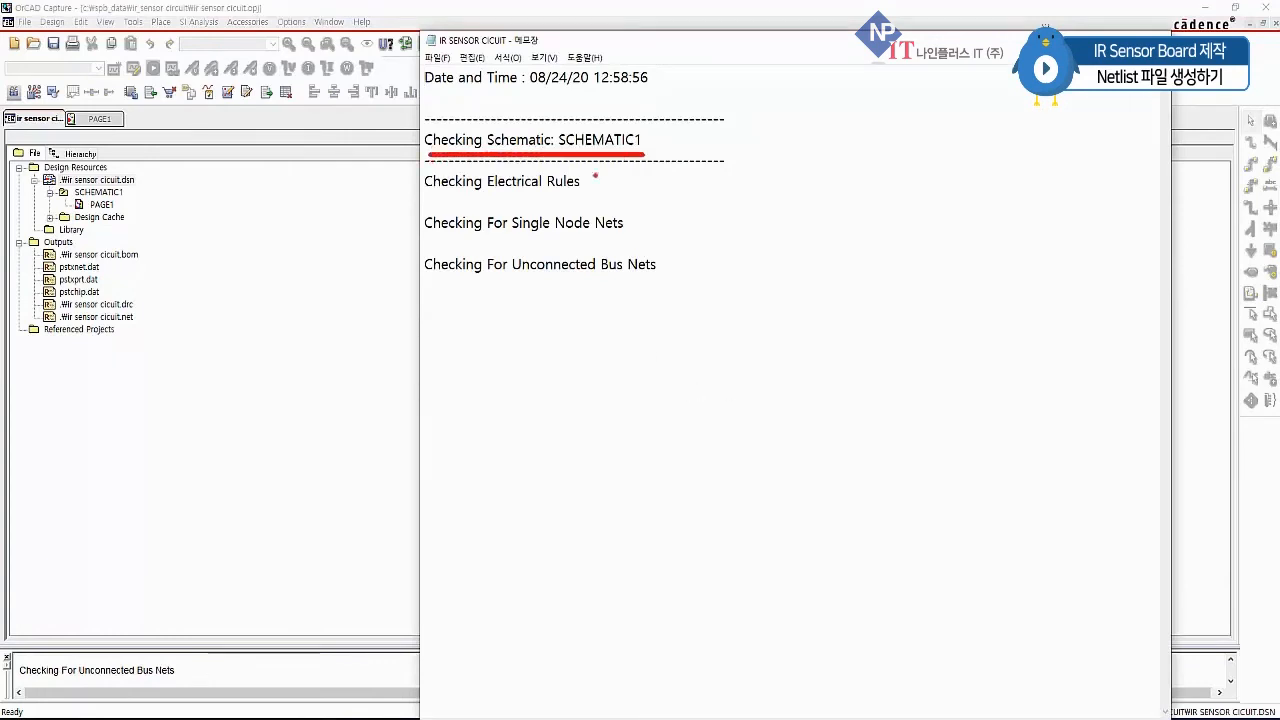
left_click_drag(493, 196, 585, 192)
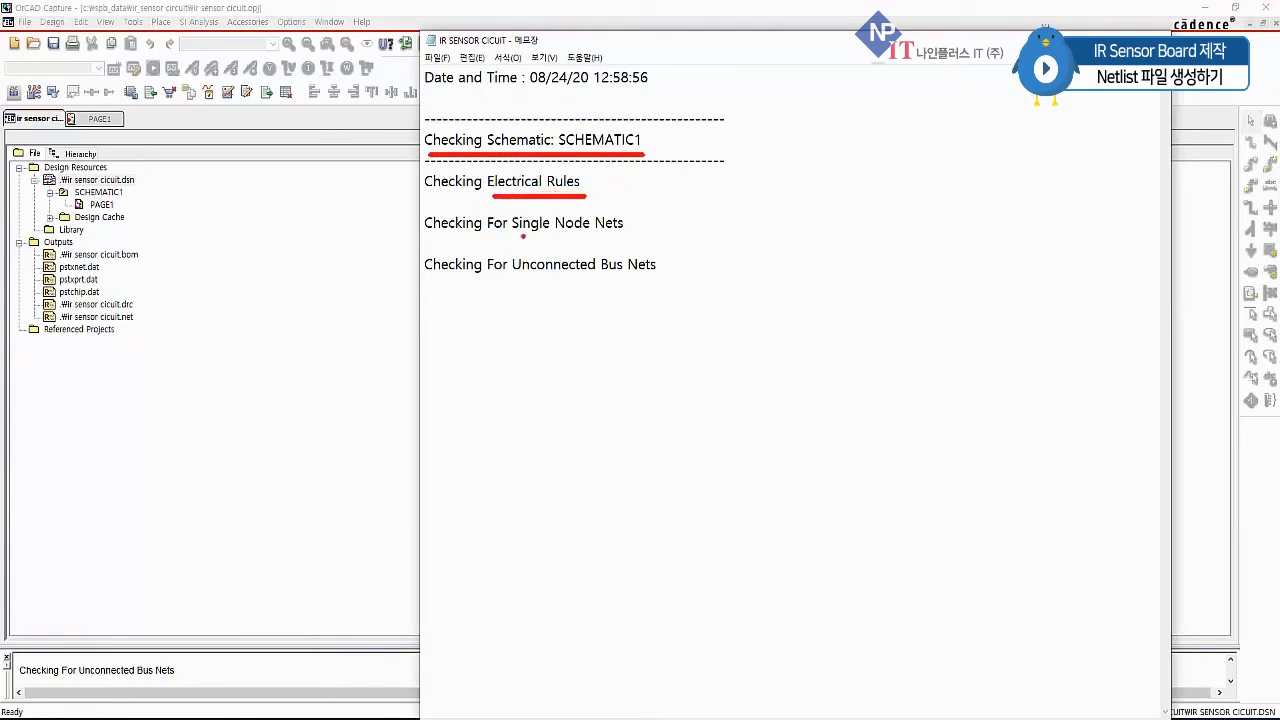
left_click_drag(512, 238, 628, 237)
left_click_drag(519, 282, 665, 282)
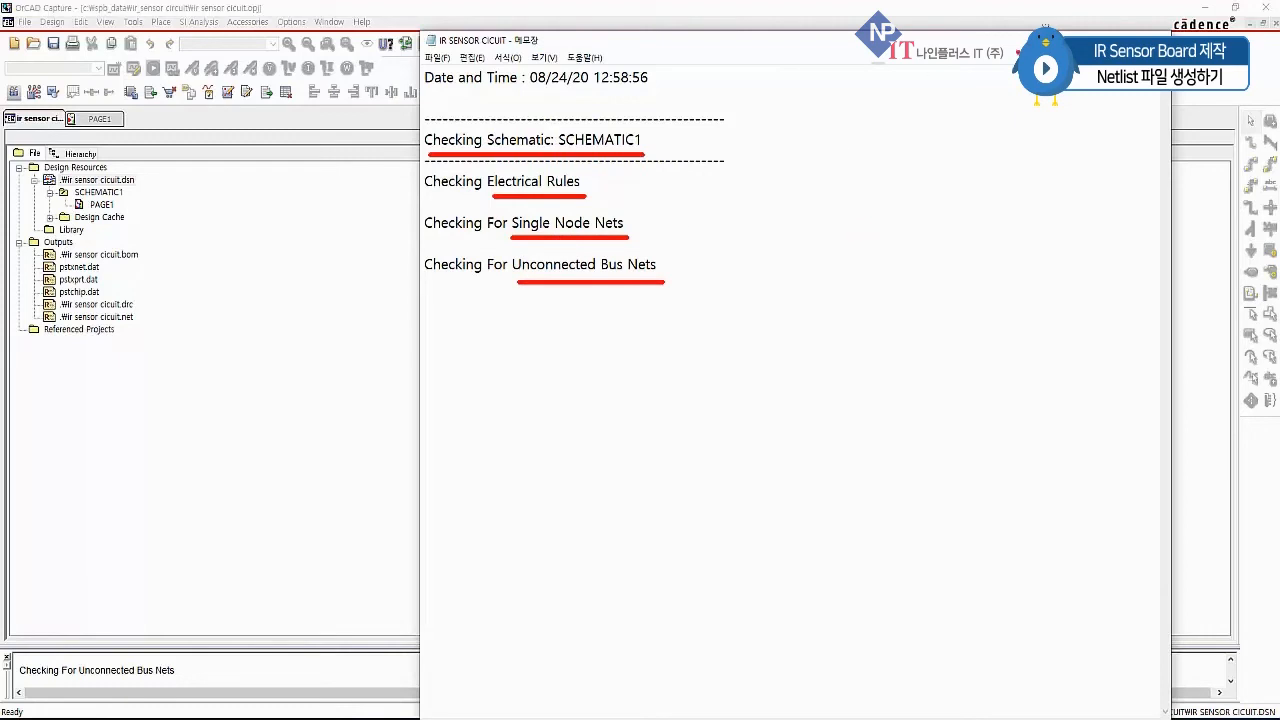
key("Escape")
left_click(1150, 40)
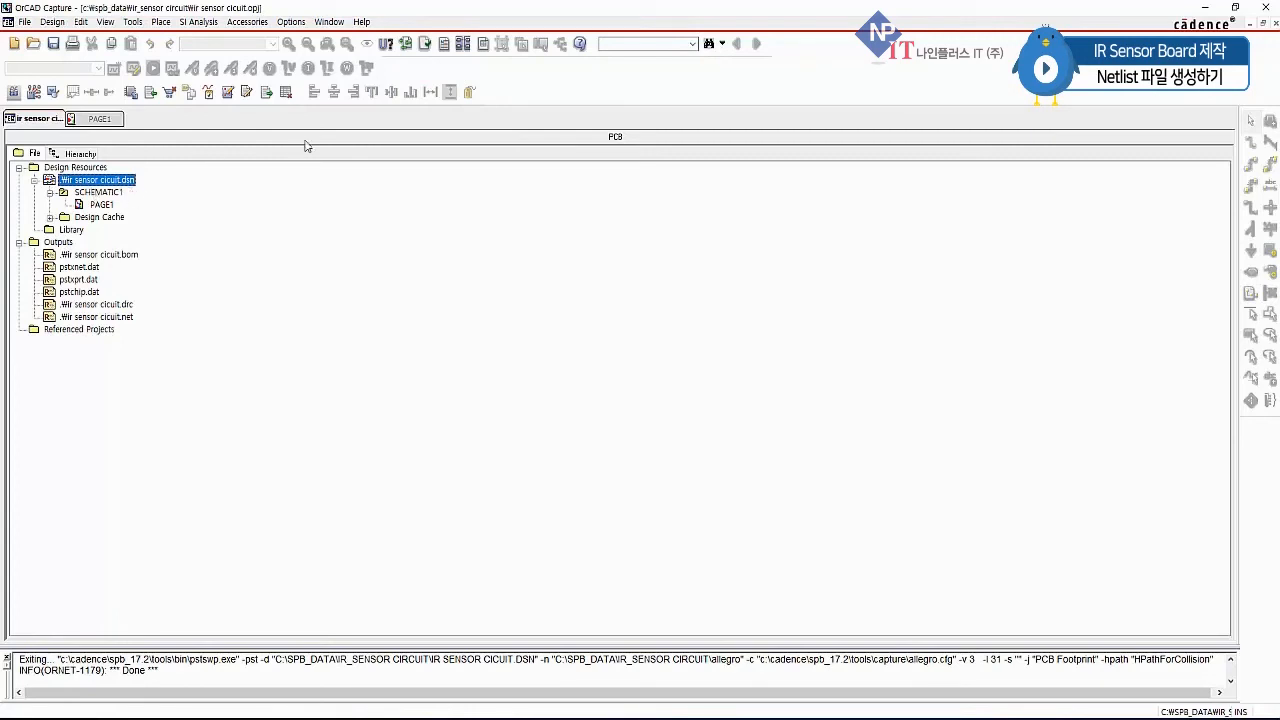
Step: Create the PCB Editor netlist in the allegro directory, also generating the board file IR SENSOR CICUIT.brd and opening it in OrCAD PCB Editor
left_click(445, 45)
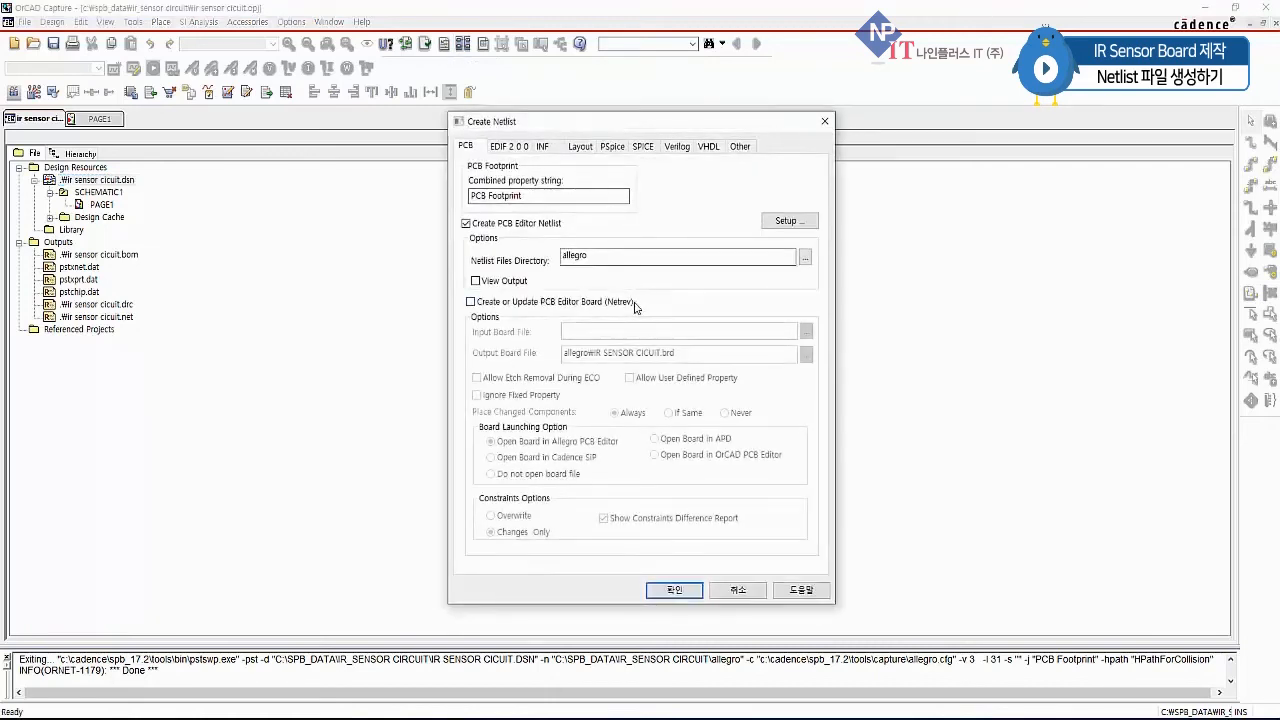
left_click(583, 258)
left_click(470, 301)
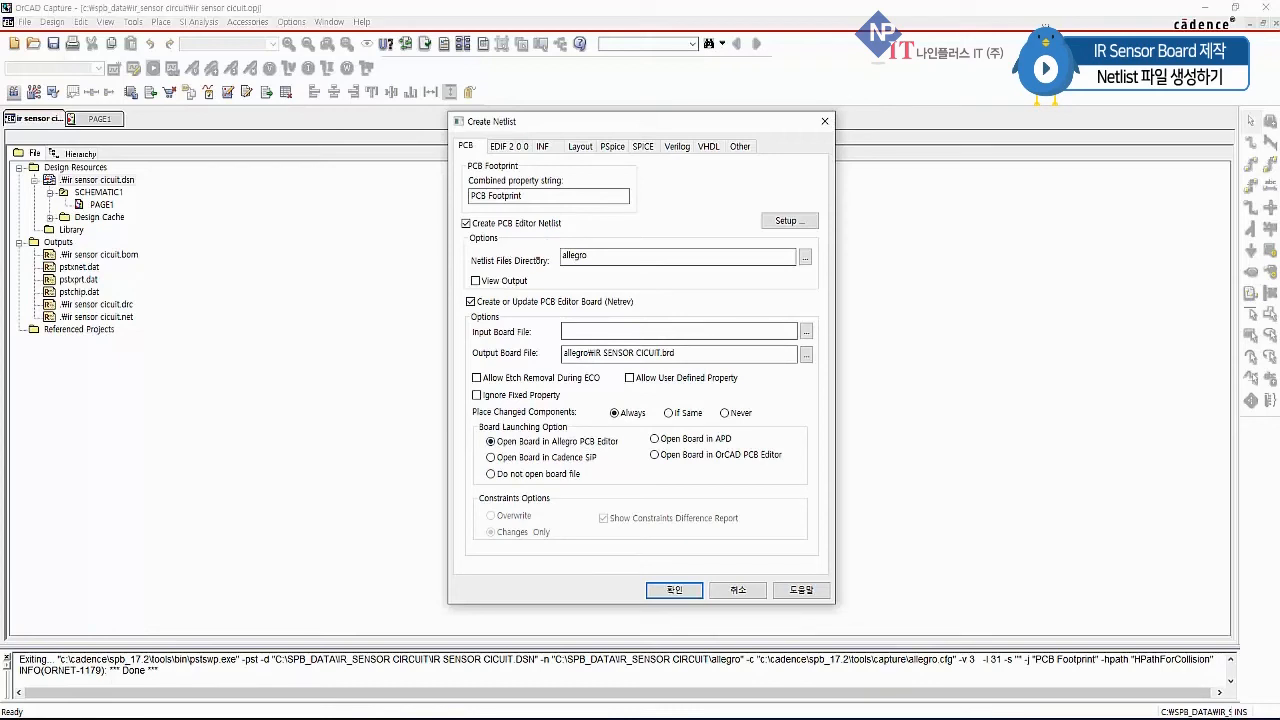
left_click_drag(551, 241, 596, 271, "ctrl")
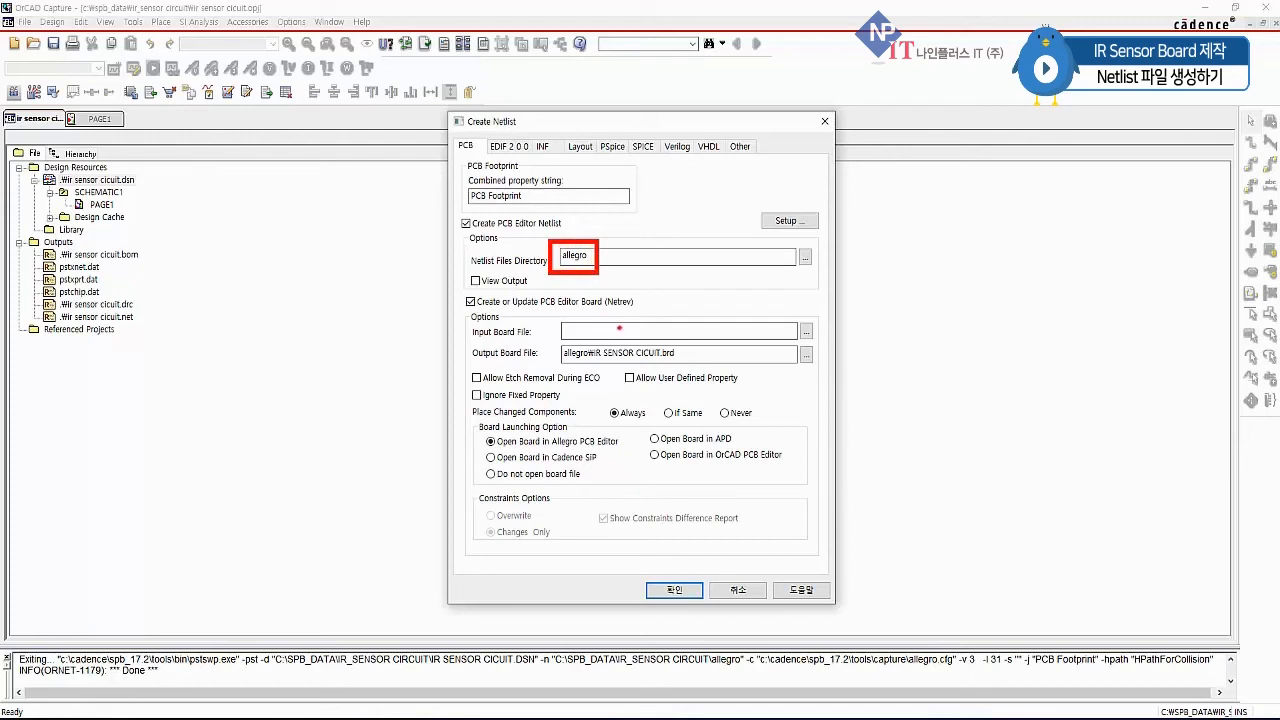
left_click_drag(568, 369, 682, 366)
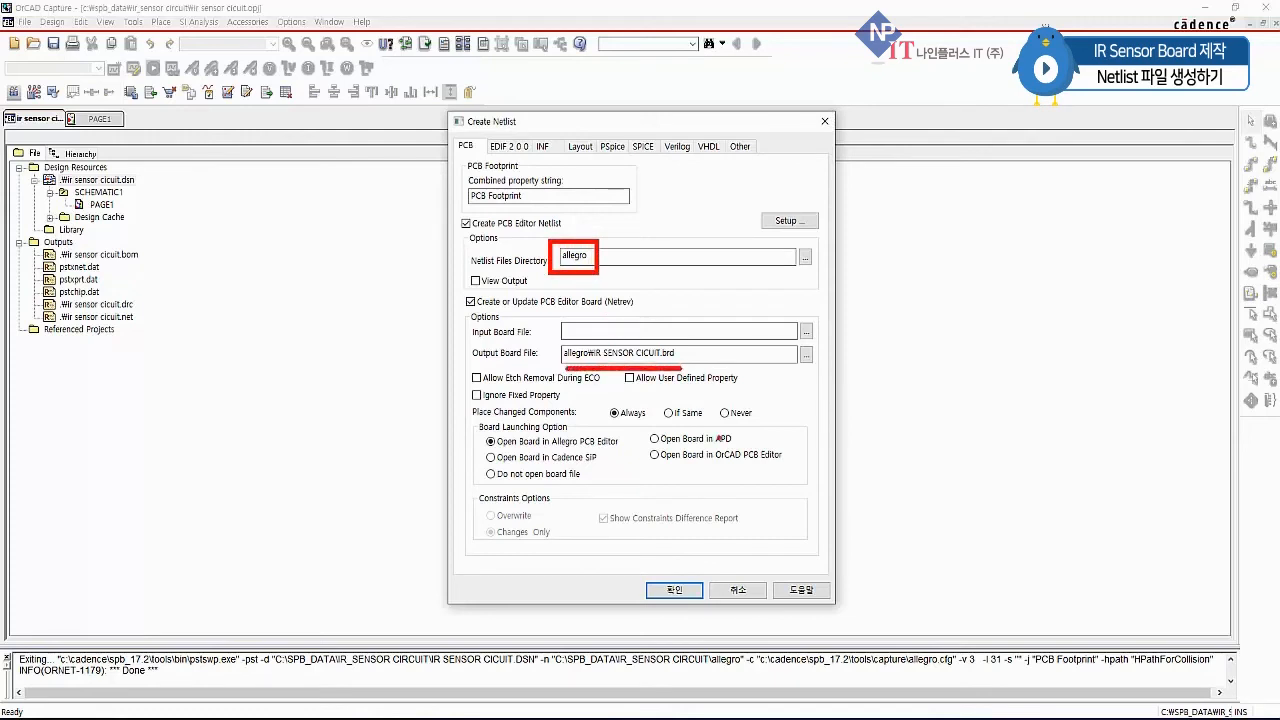
key("Escape")
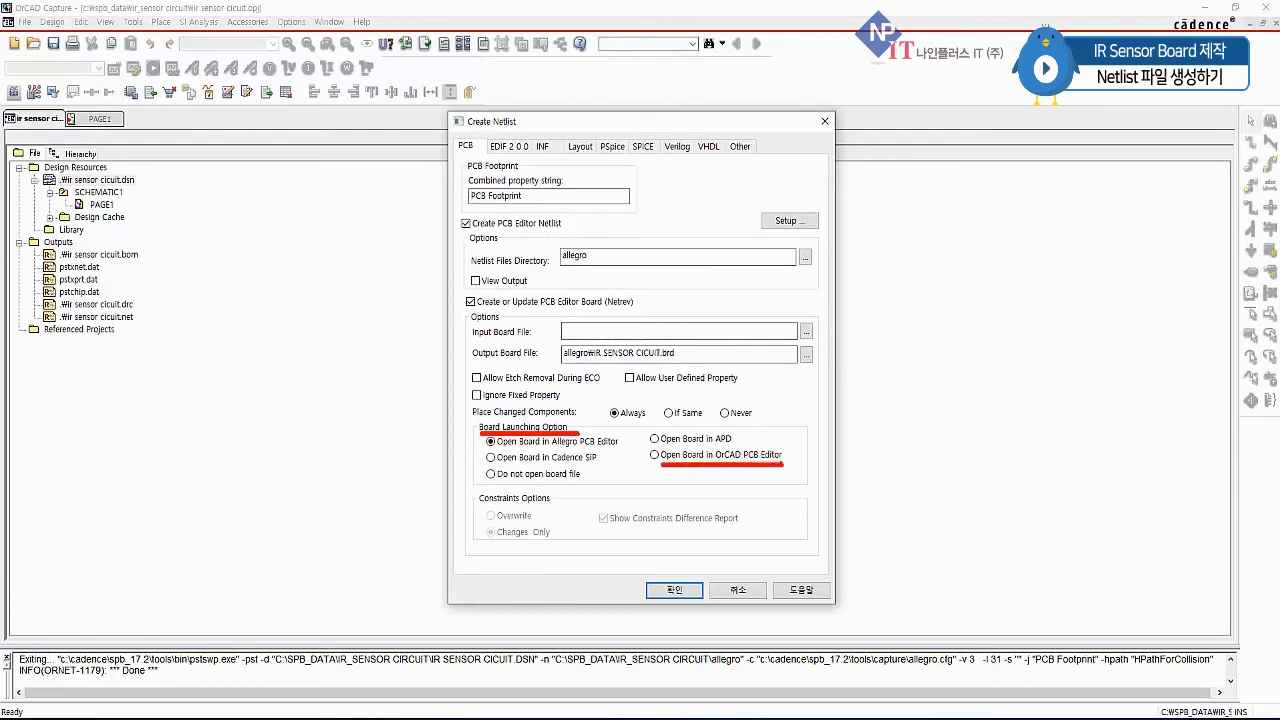
left_click(655, 455)
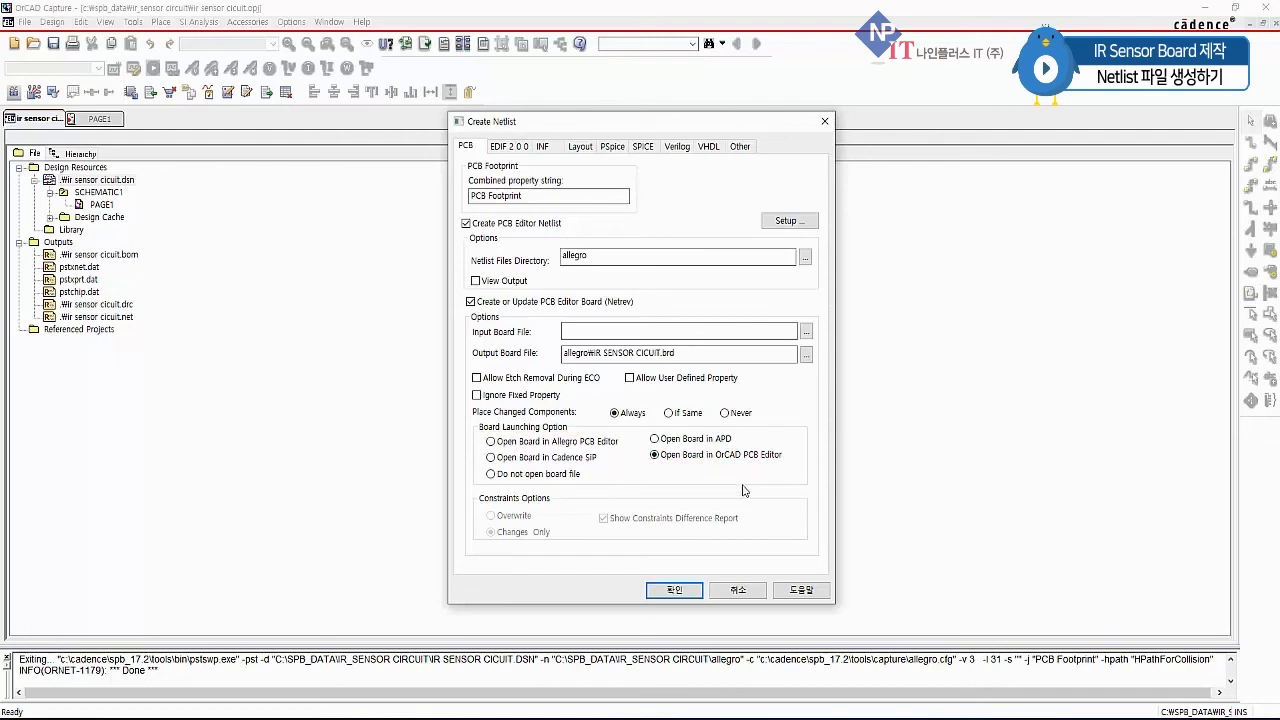
left_click(695, 589)
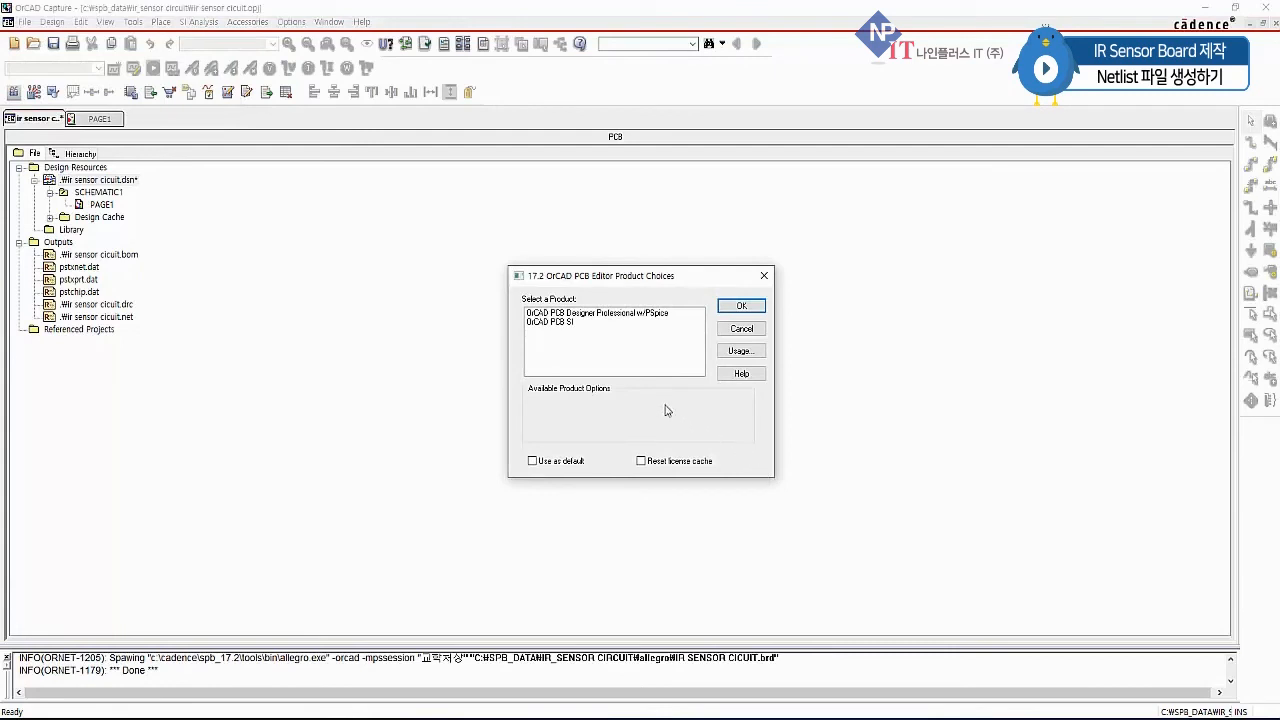
Step: Open the board with OrCAD PCB Designer Professional w/PSpice and select all components by refdes for manual placement
left_click(600, 313)
left_click(741, 305)
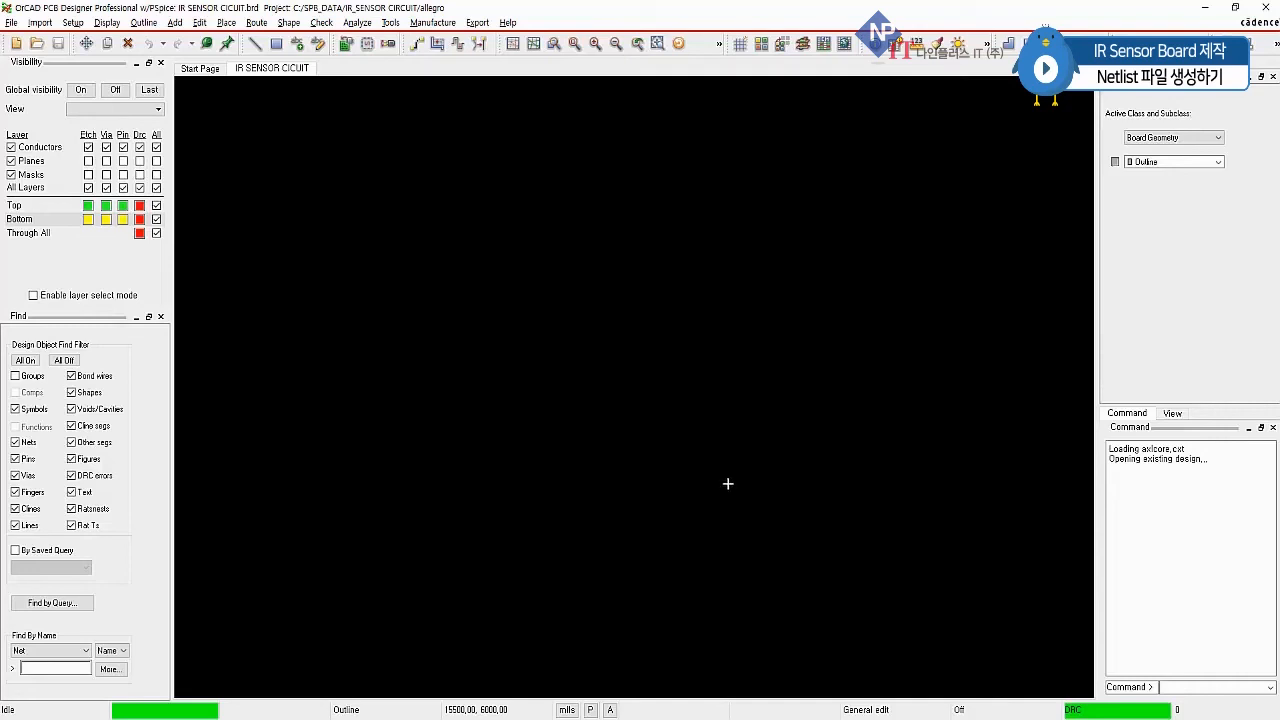
left_click(345, 44)
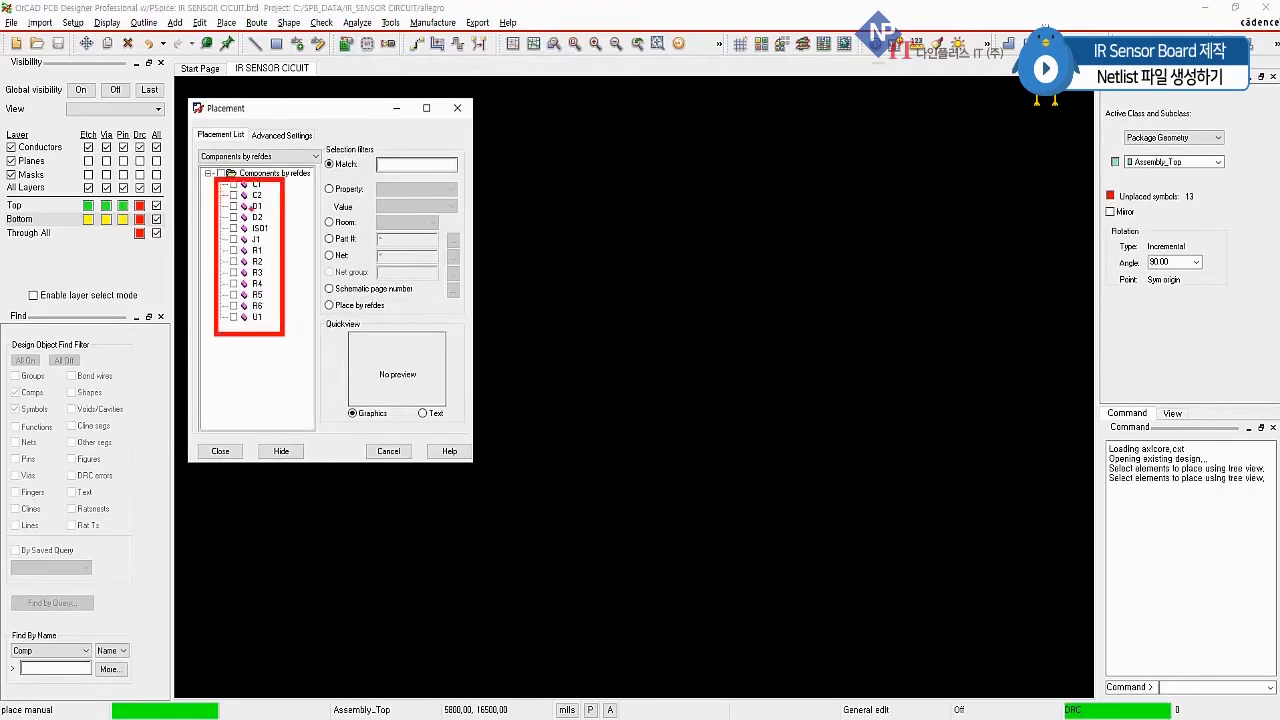
left_click(221, 173)
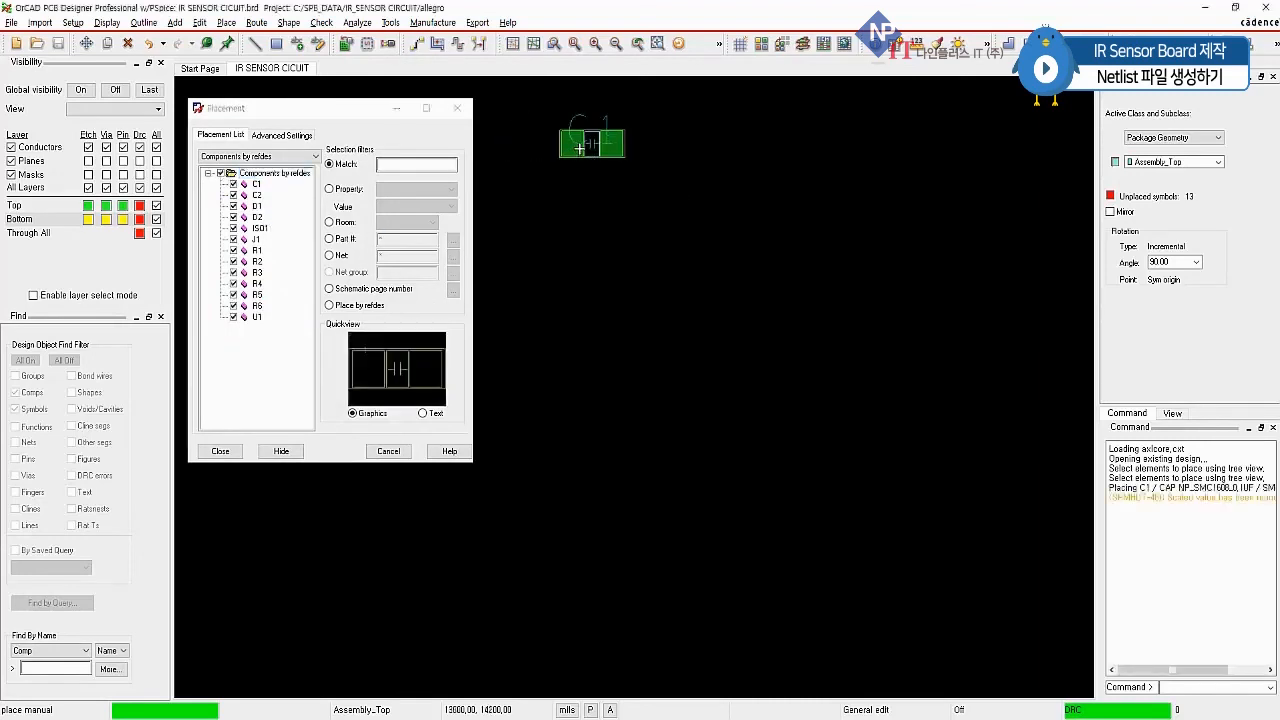
Step: Place C1, C2, D1 and D2 in a vertical column, with ISO1 to the right of it and connector J1 below D2
left_click(580, 148)
left_click(580, 206)
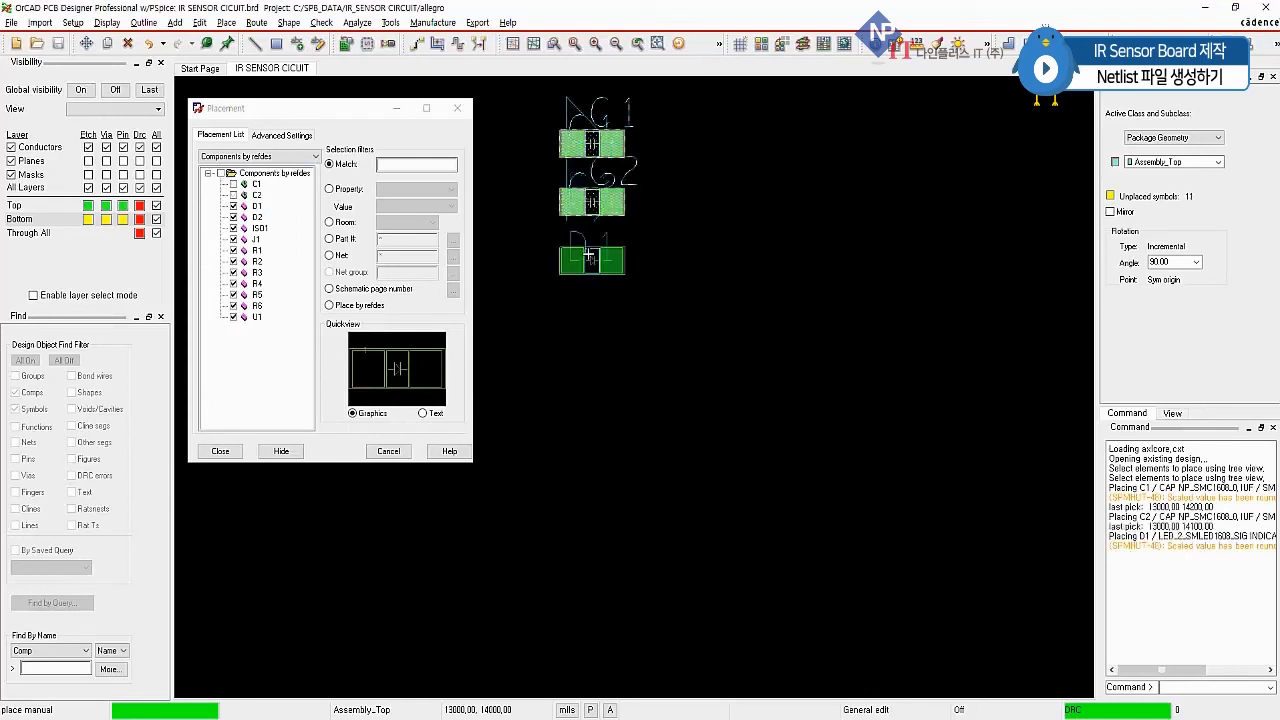
left_click(590, 259)
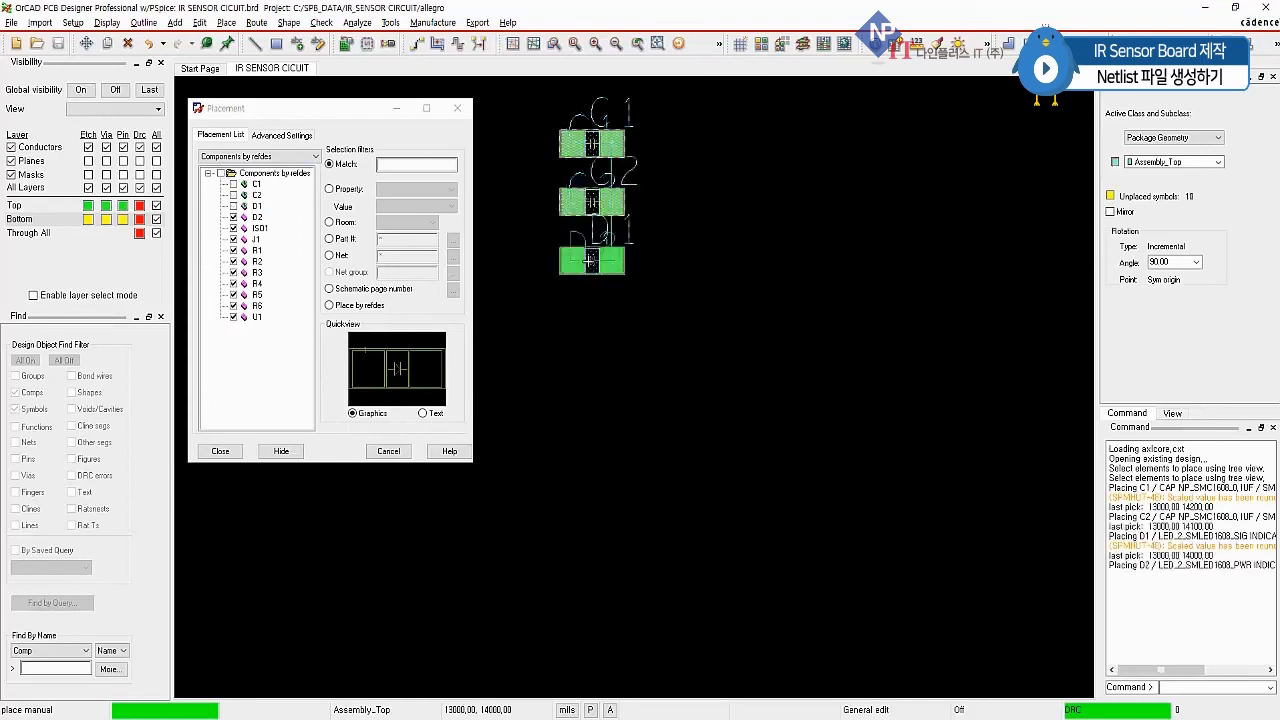
left_click(590, 318)
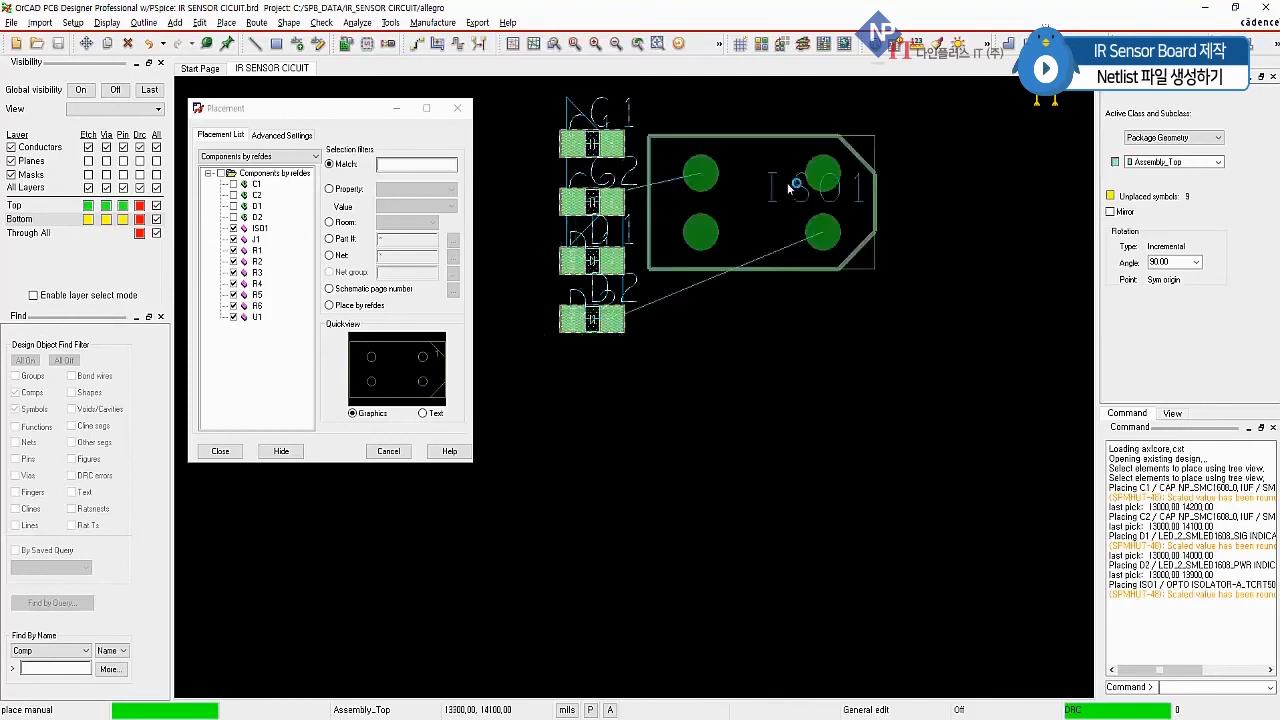
left_click(787, 182)
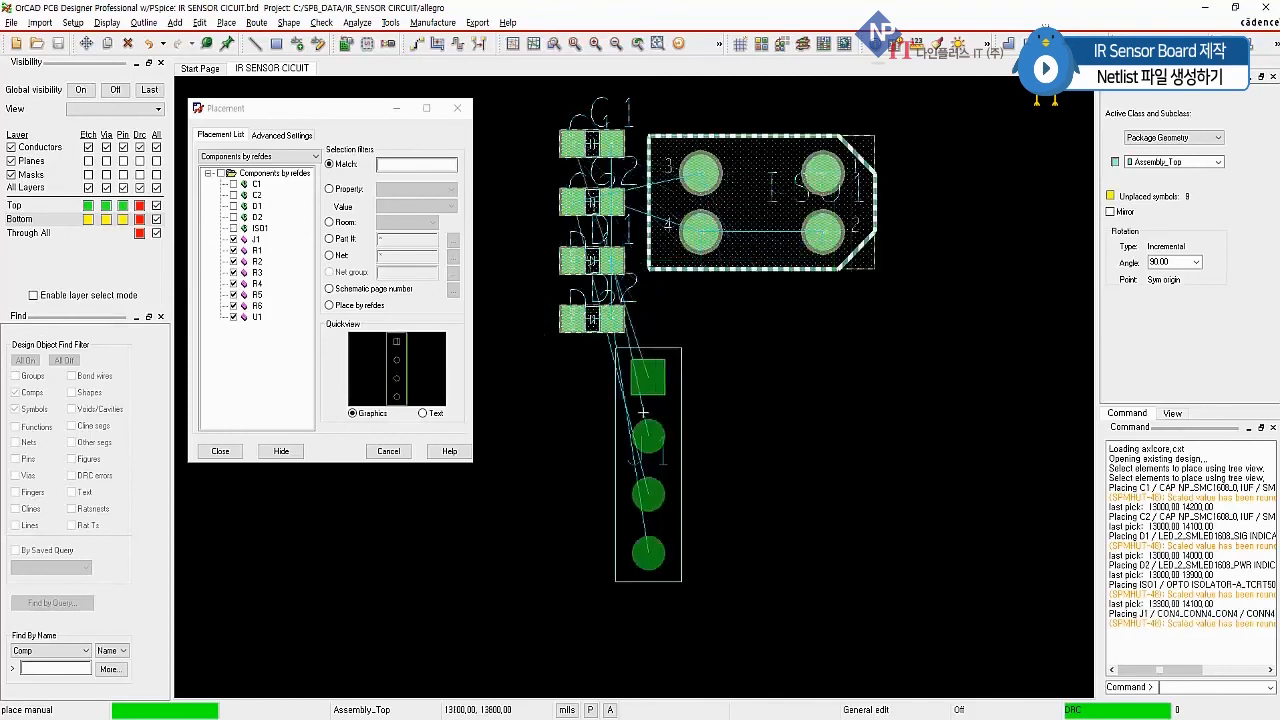
left_click(613, 411)
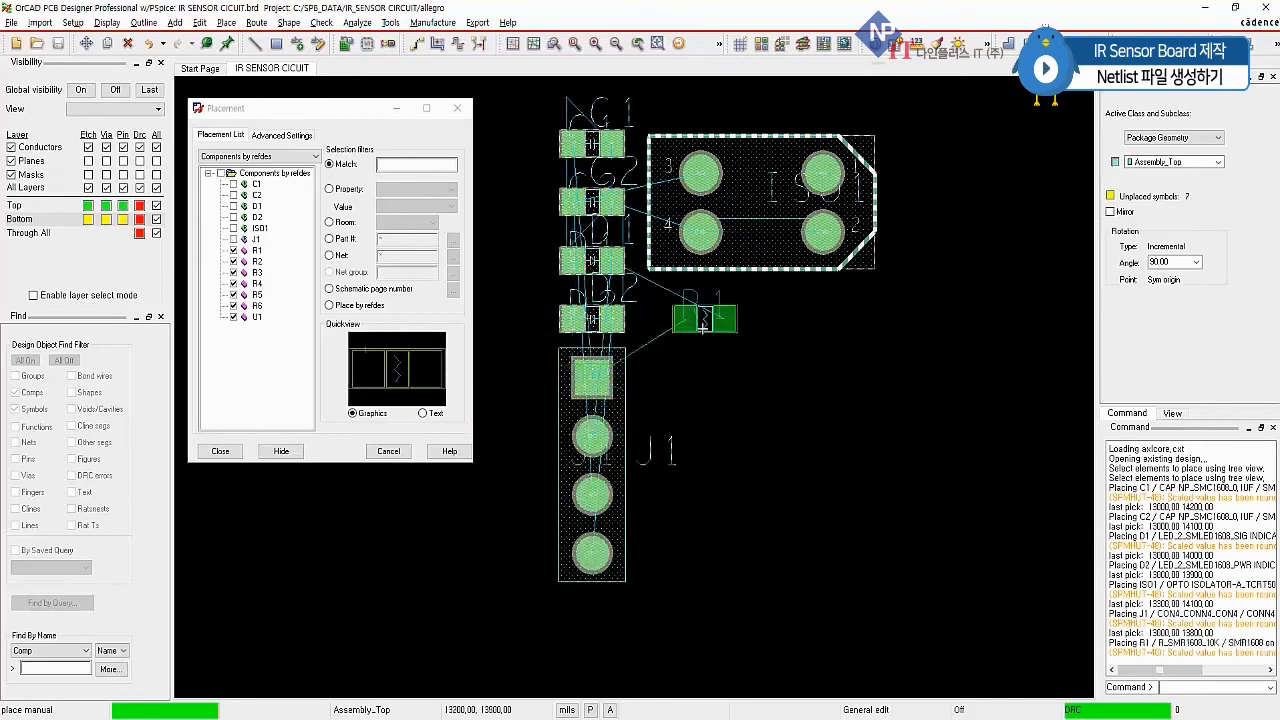
Step: Place resistors R1 to R5 below ISO1, with R1 and R2 side by side, R3 and R4 beneath them, and R5 under R3
left_click(690, 319)
left_click(805, 320)
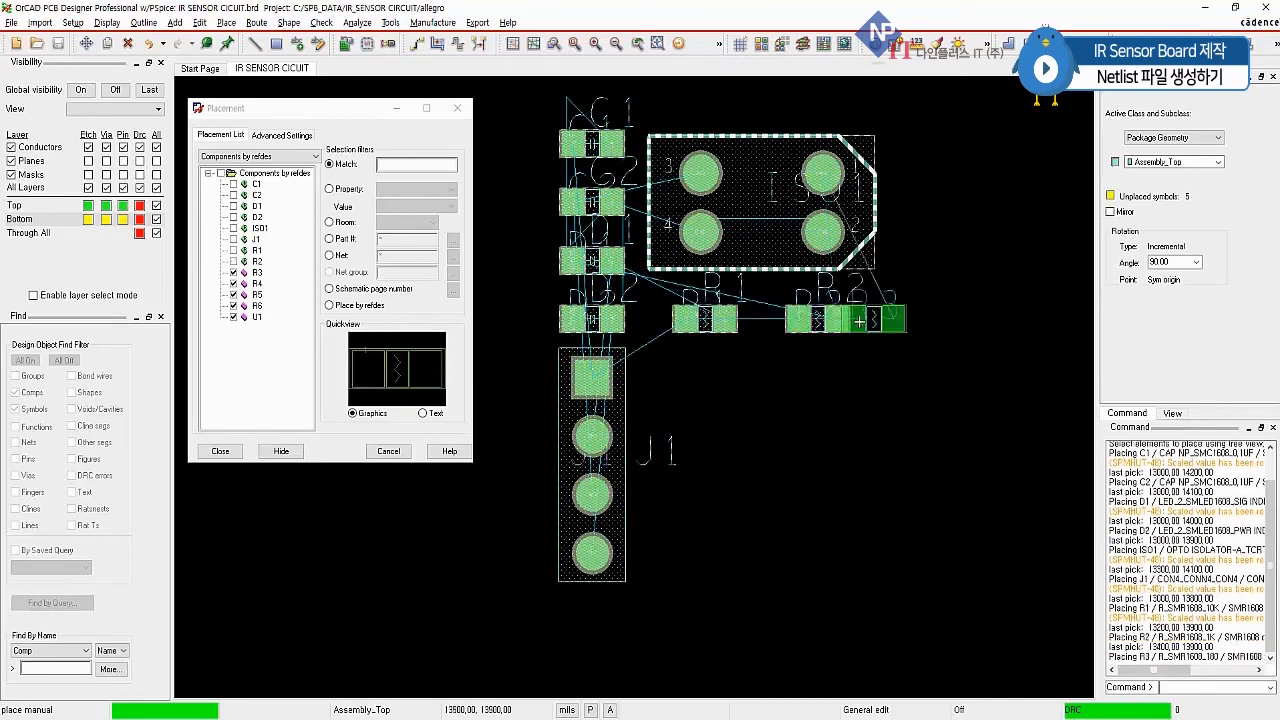
left_click(702, 361)
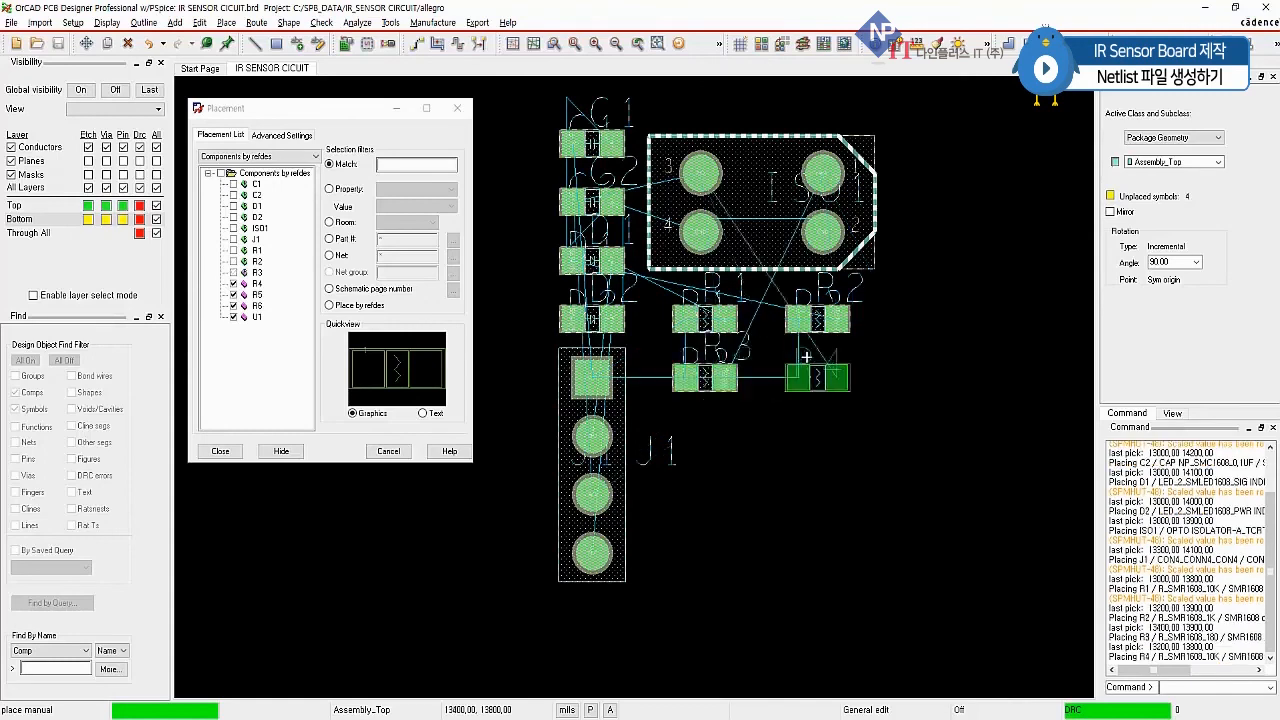
left_click(813, 360)
left_click(727, 432)
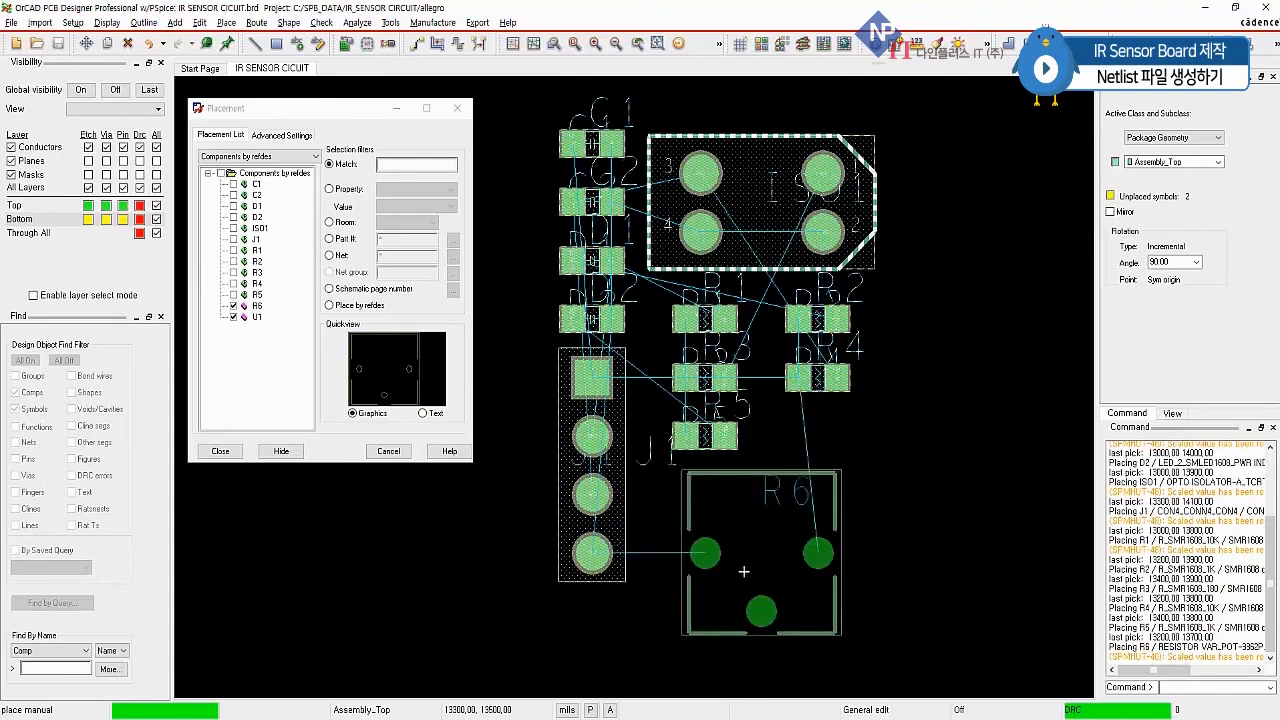
Step: Place variable resistor R6 below R5 and U1 to the right of R6, and finish the manual placement
left_click(787, 572)
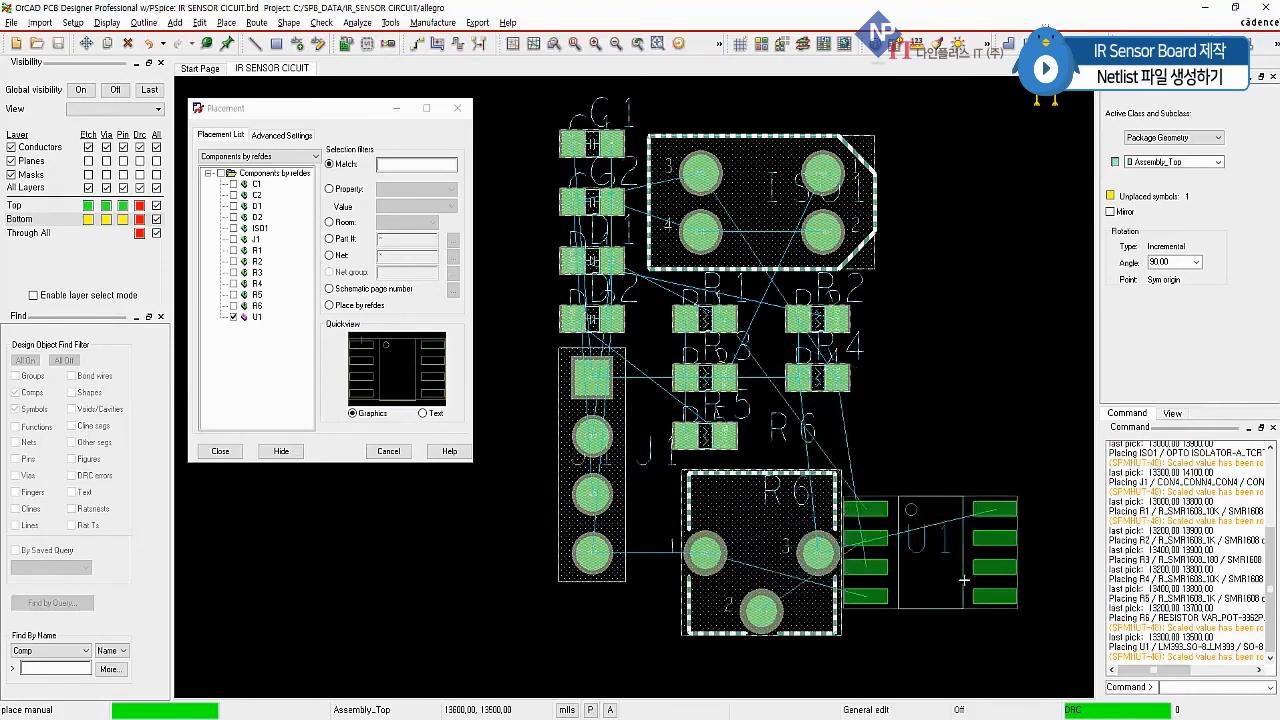
left_click(966, 582)
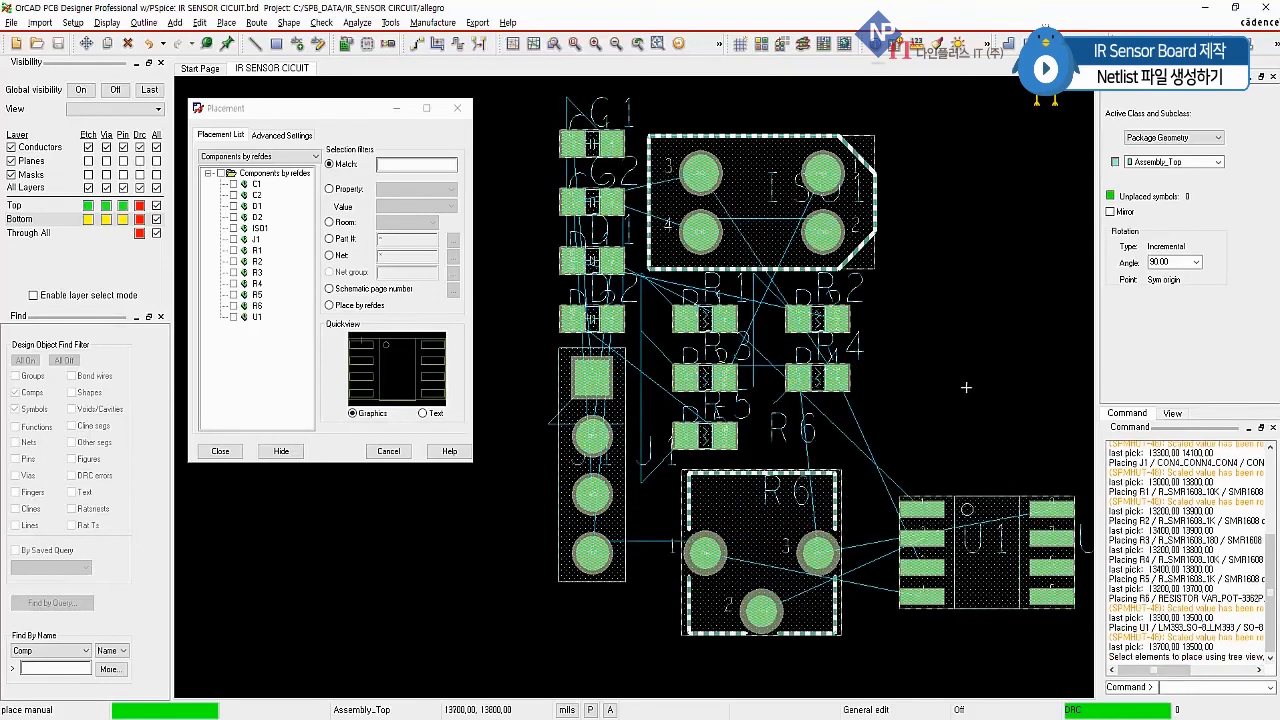
right_click(968, 264)
left_click(982, 271)
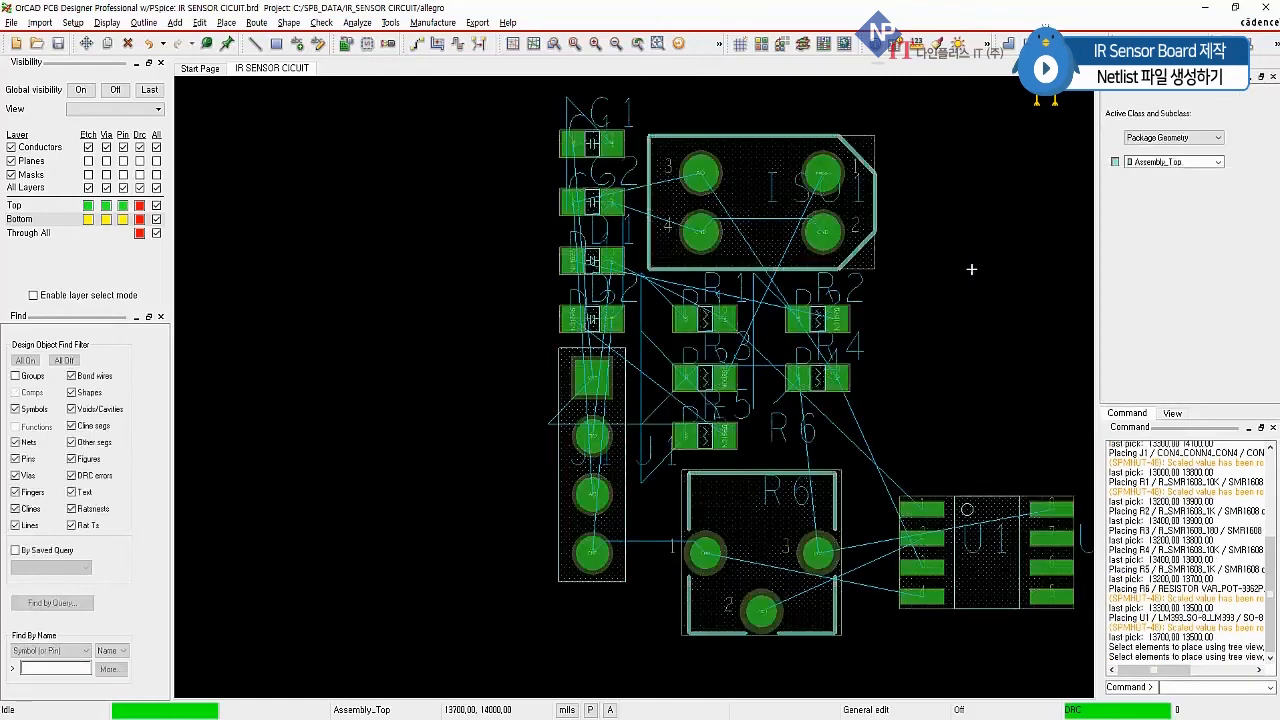